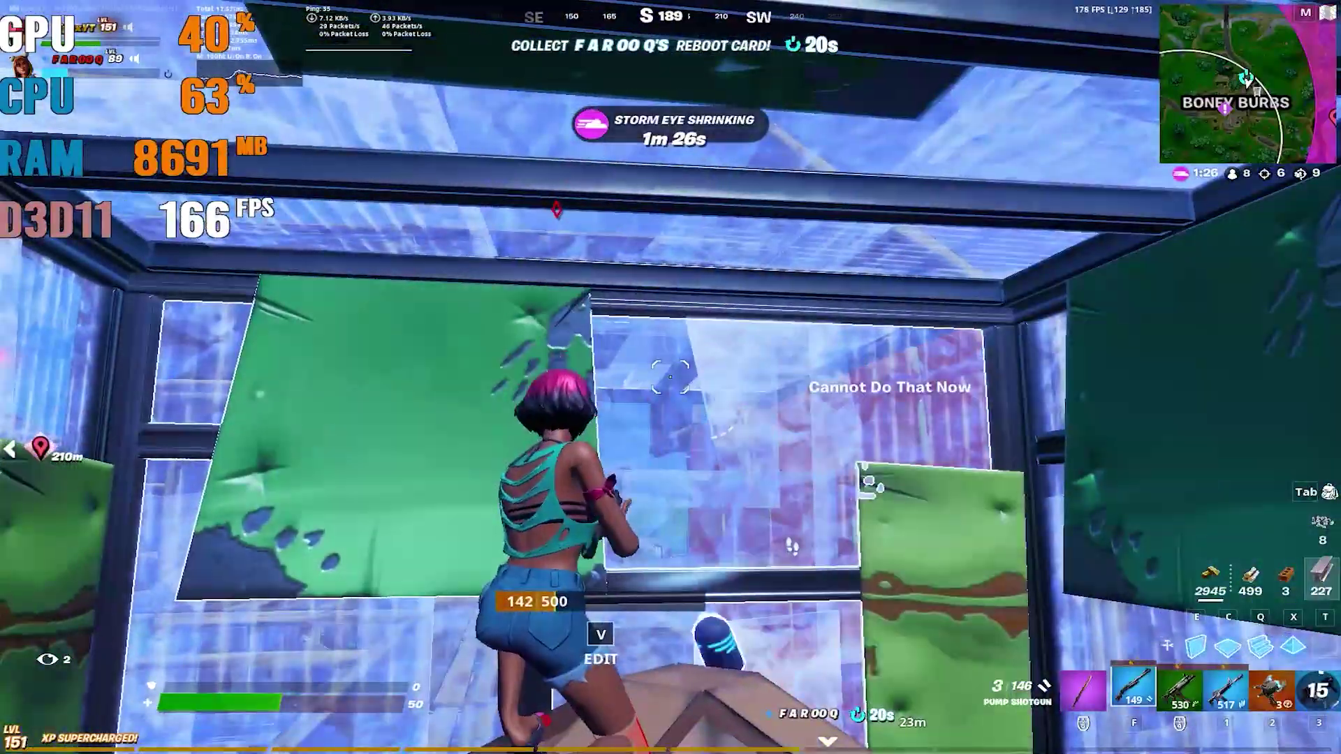
- Fight from the built walls and eliminate the opponent with the shotgun in Fortnite
{"action": "key", "text": "r"}
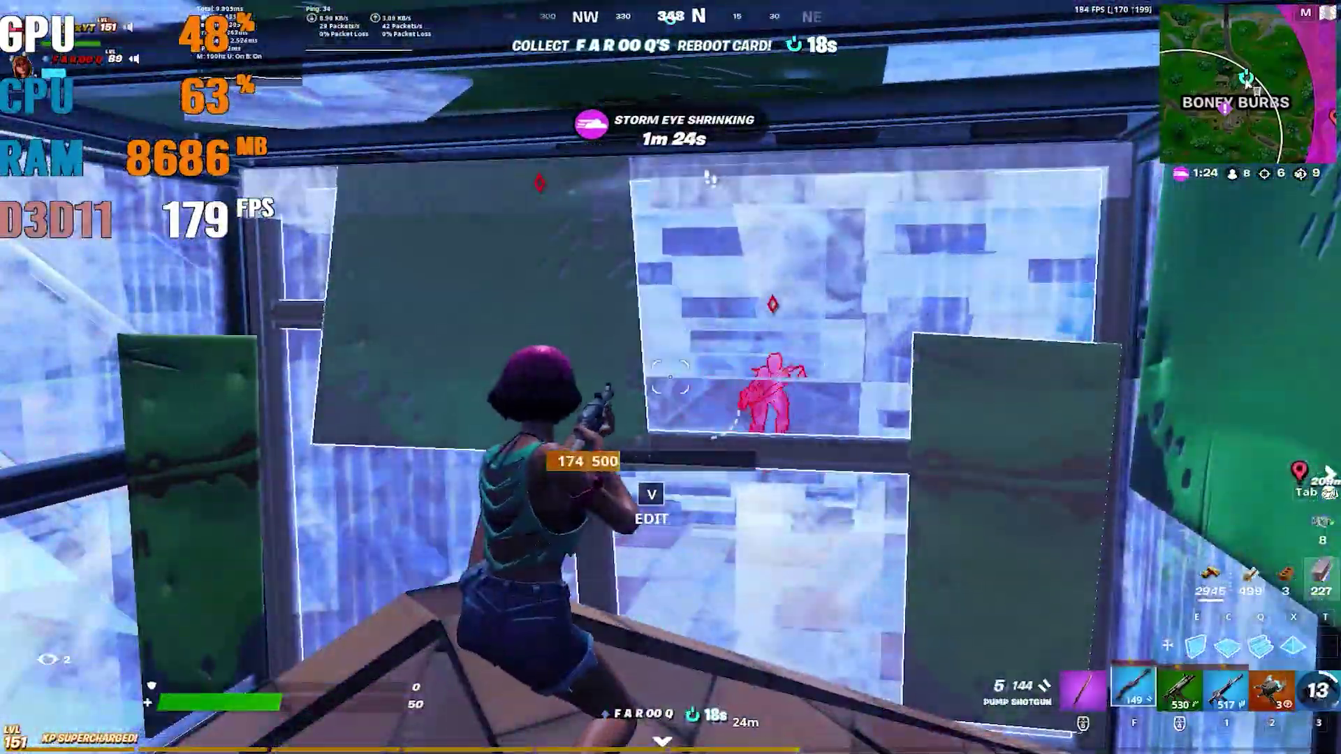
{"action": "key", "text": "e"}
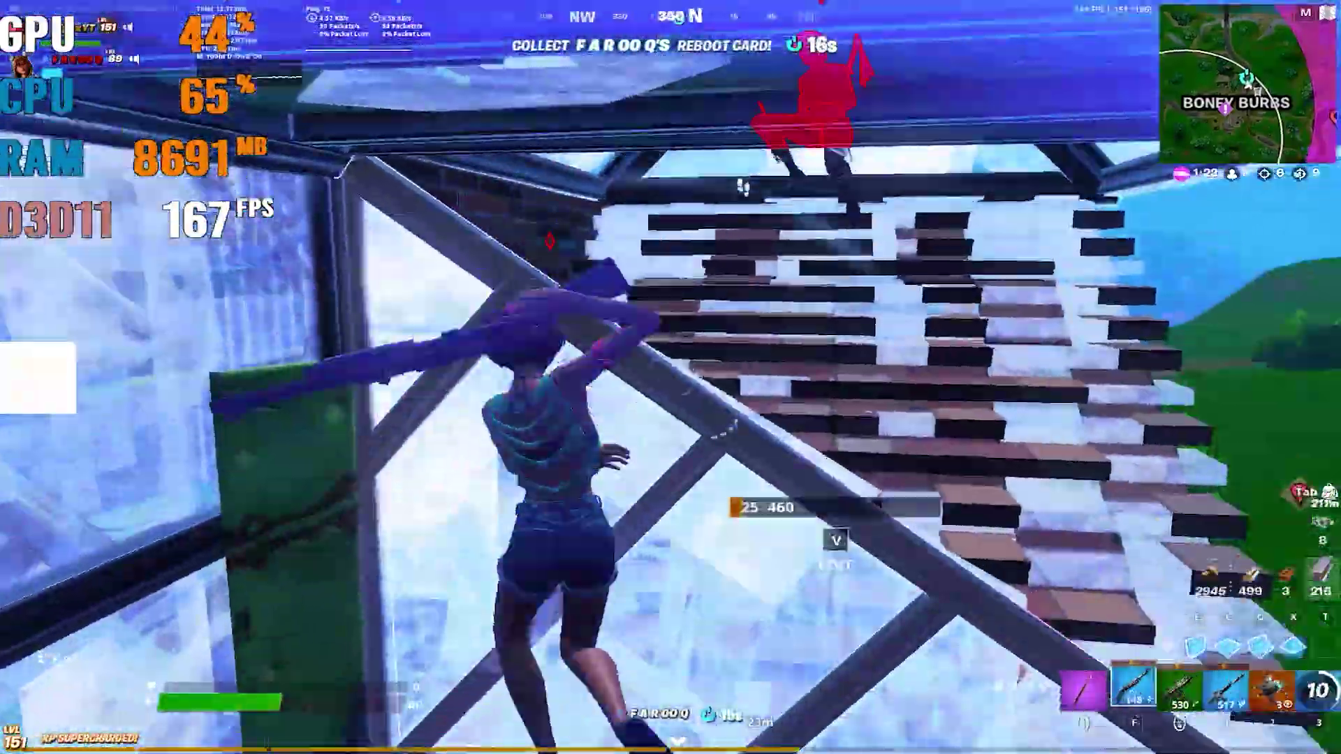
{"action": "left_click", "coordinate": [670, 377]}
- Collect the dropped materials and sniper rifle, then switch back to the SMG
{"action": "key", "text": "w"}
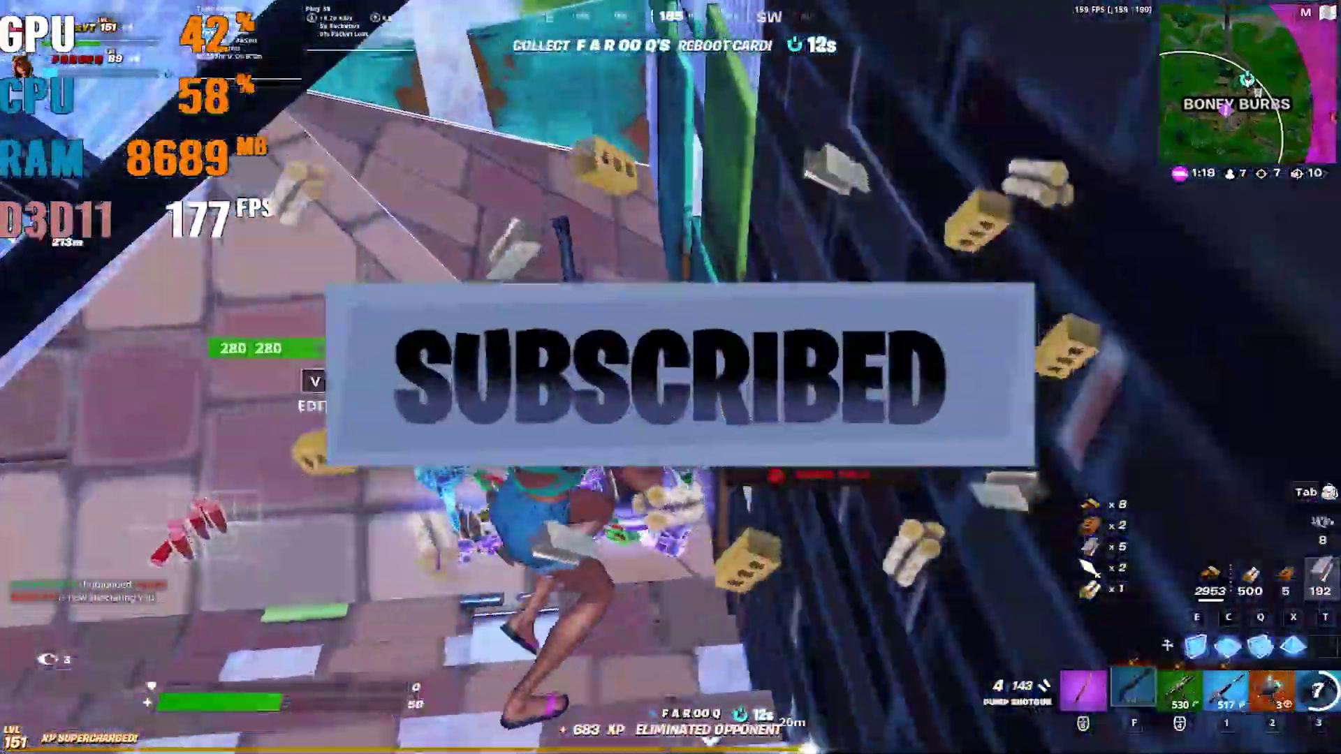
{"action": "key", "text": "f"}
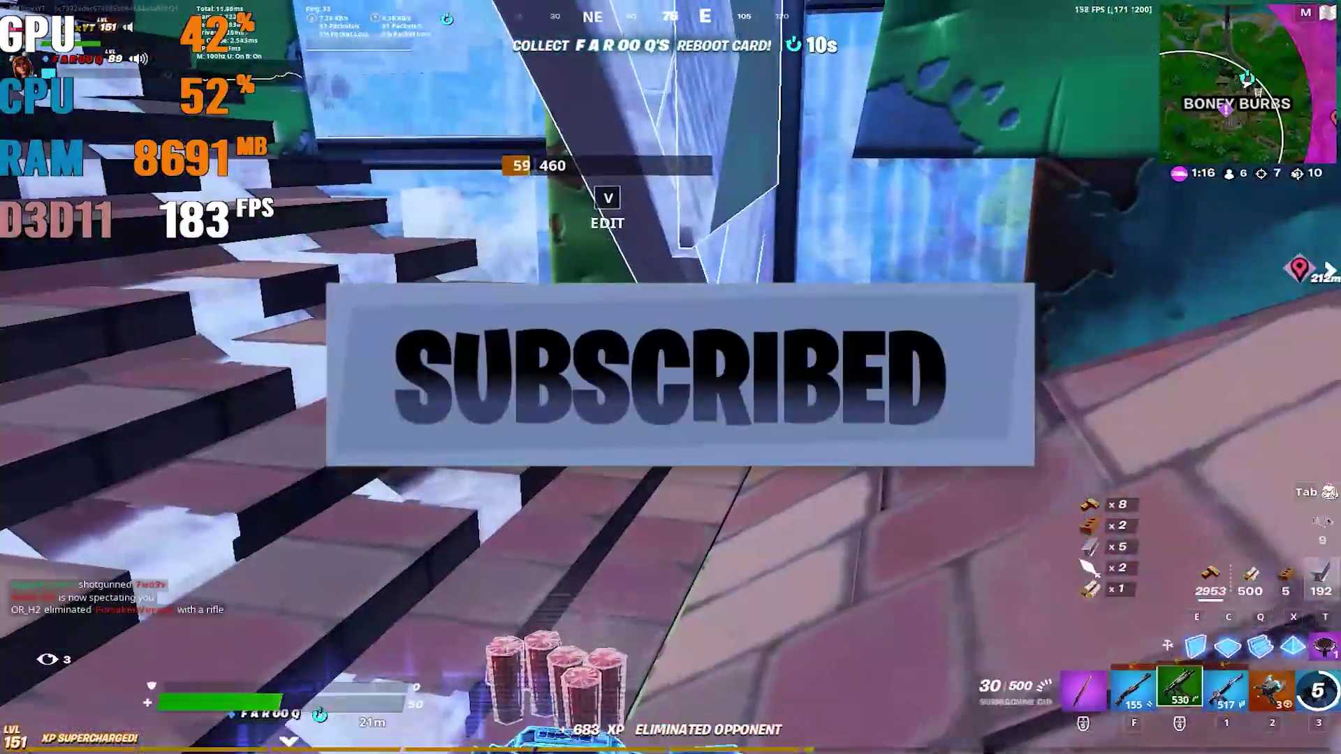
{"action": "key", "text": "1"}
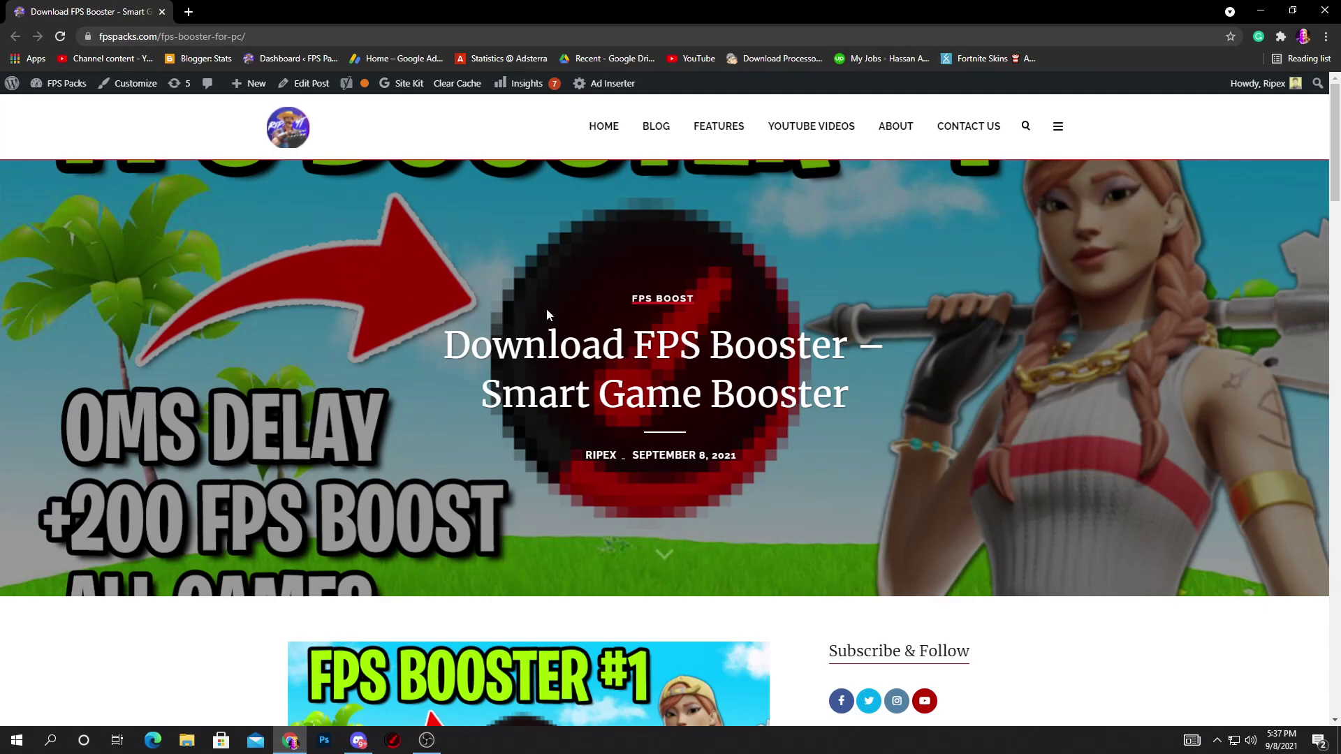
- Scroll down the fpspacks.com FPS Booster article and hit the red DOWNLOAD button
{"action": "scroll", "coordinate": [545, 318], "scroll_direction": "down", "scroll_amount": 4}
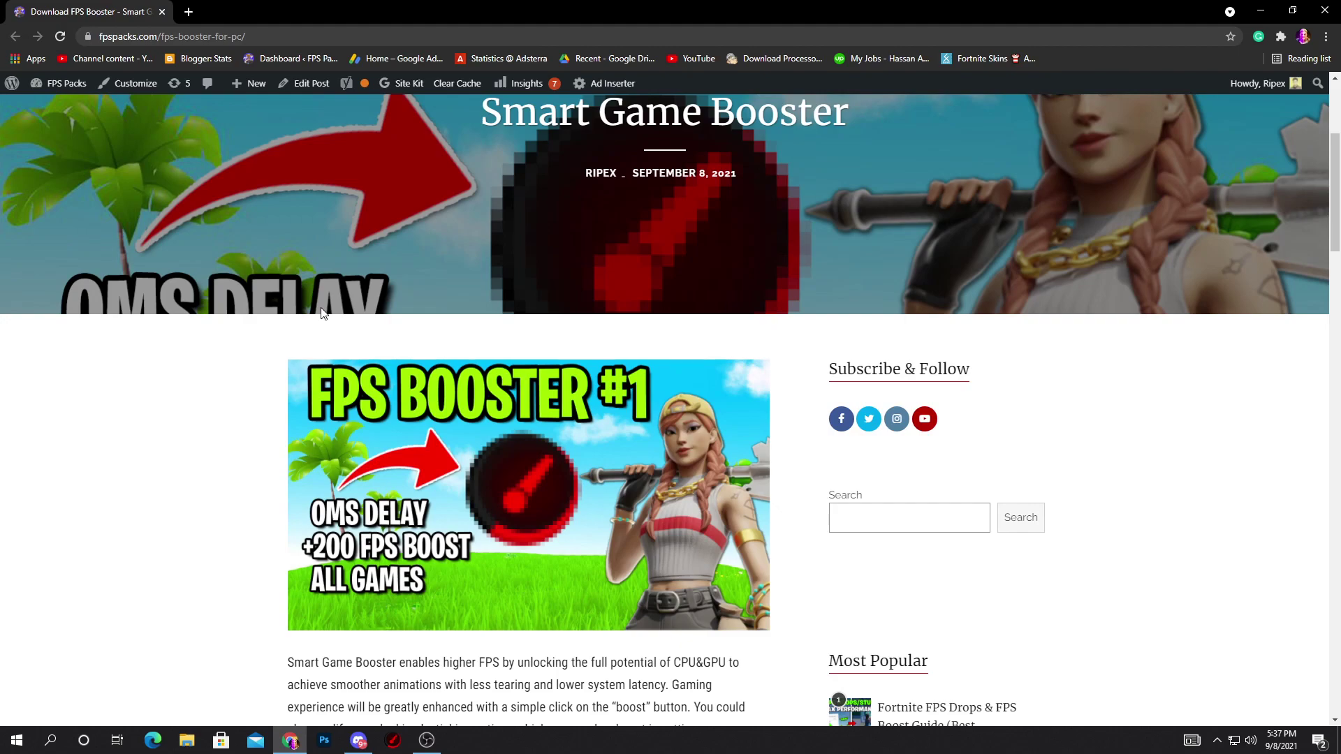
{"action": "scroll", "coordinate": [323, 312], "scroll_direction": "down", "scroll_amount": 5}
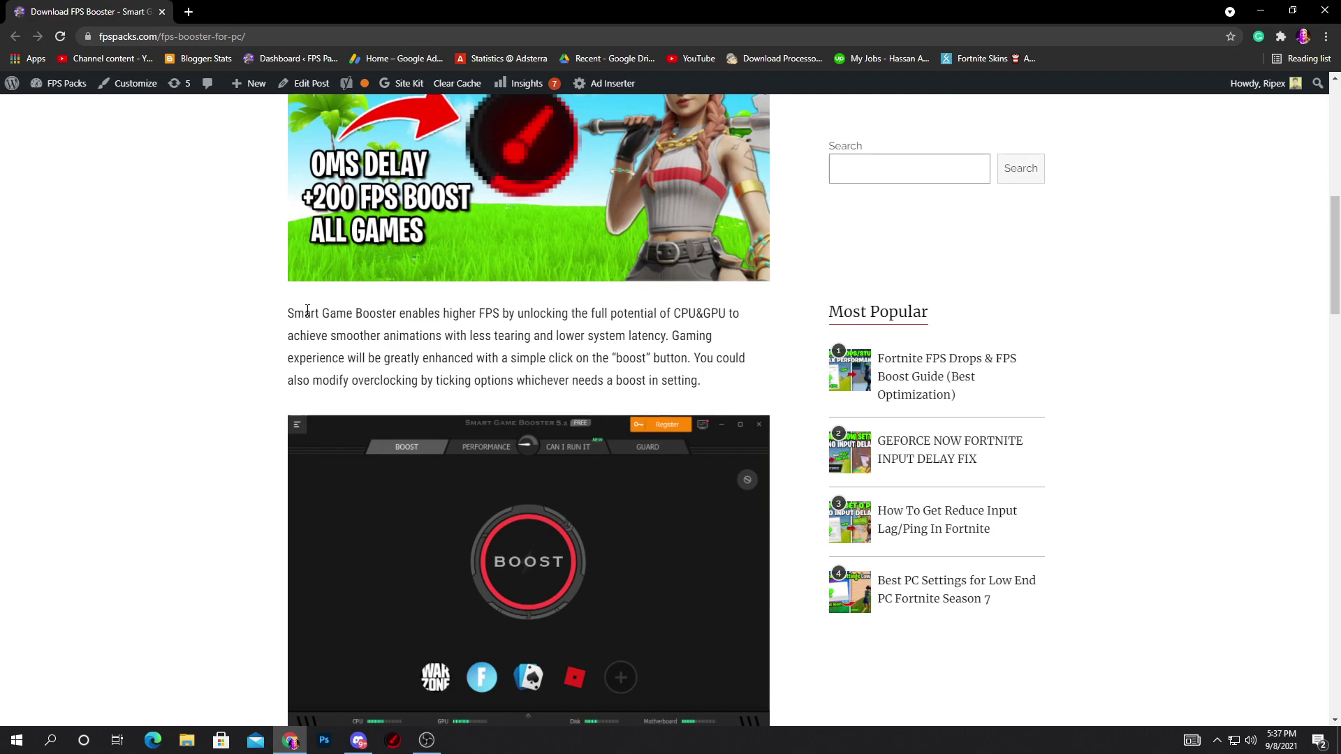
{"action": "scroll", "coordinate": [308, 312], "scroll_direction": "down", "scroll_amount": 7}
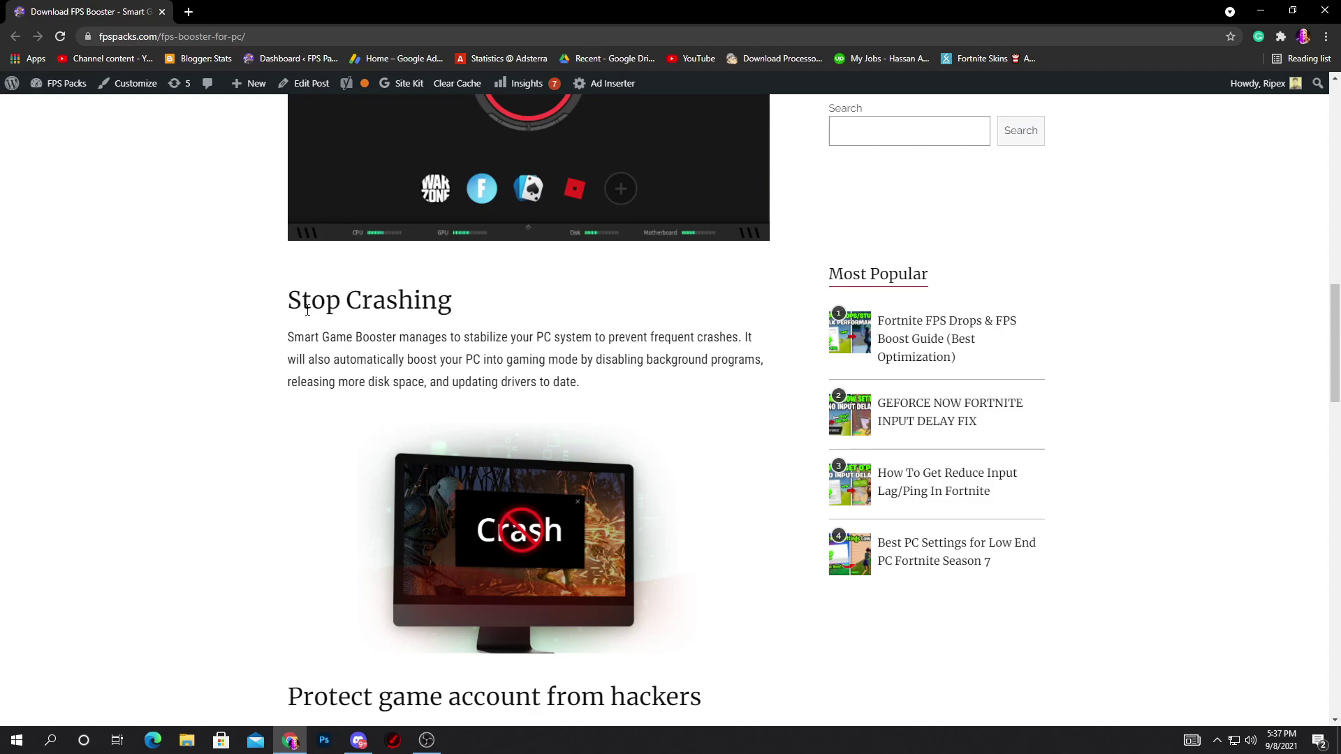
{"action": "scroll", "coordinate": [308, 310], "scroll_direction": "down", "scroll_amount": 7}
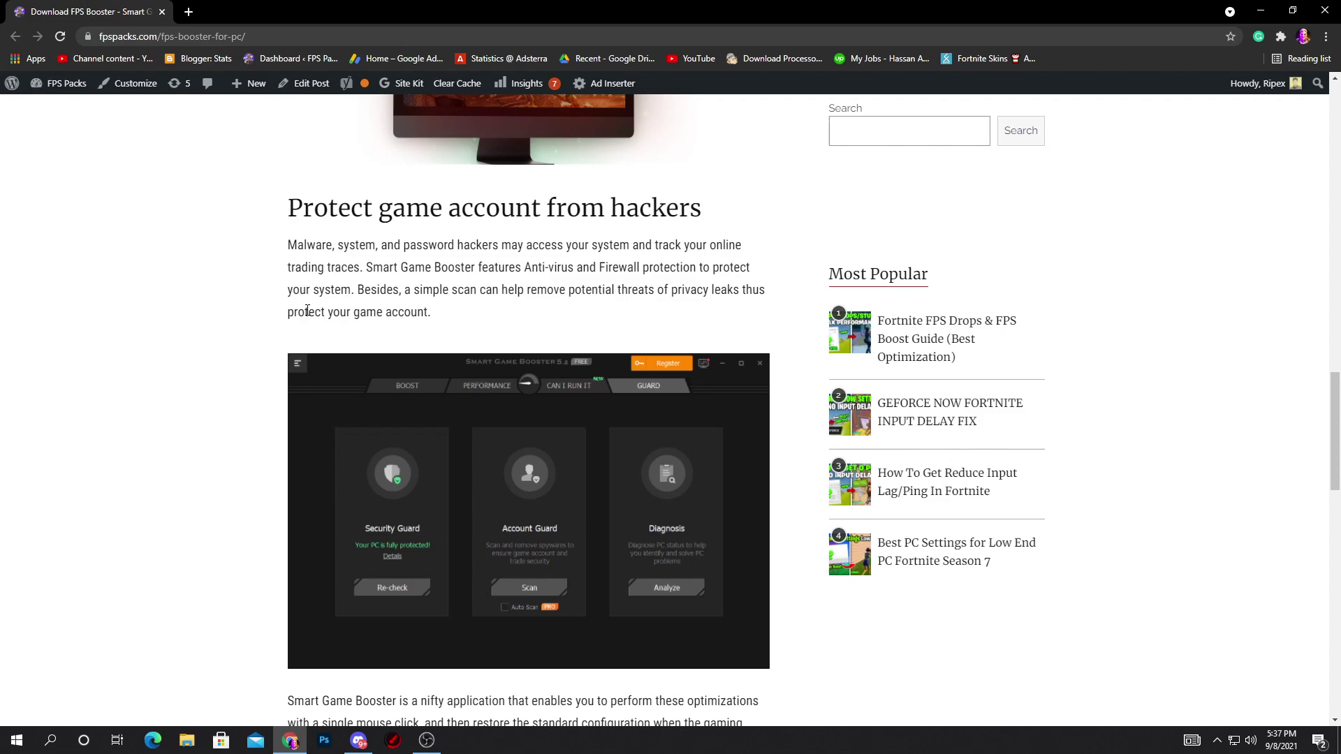
{"action": "scroll", "coordinate": [307, 311], "scroll_direction": "down", "scroll_amount": 9}
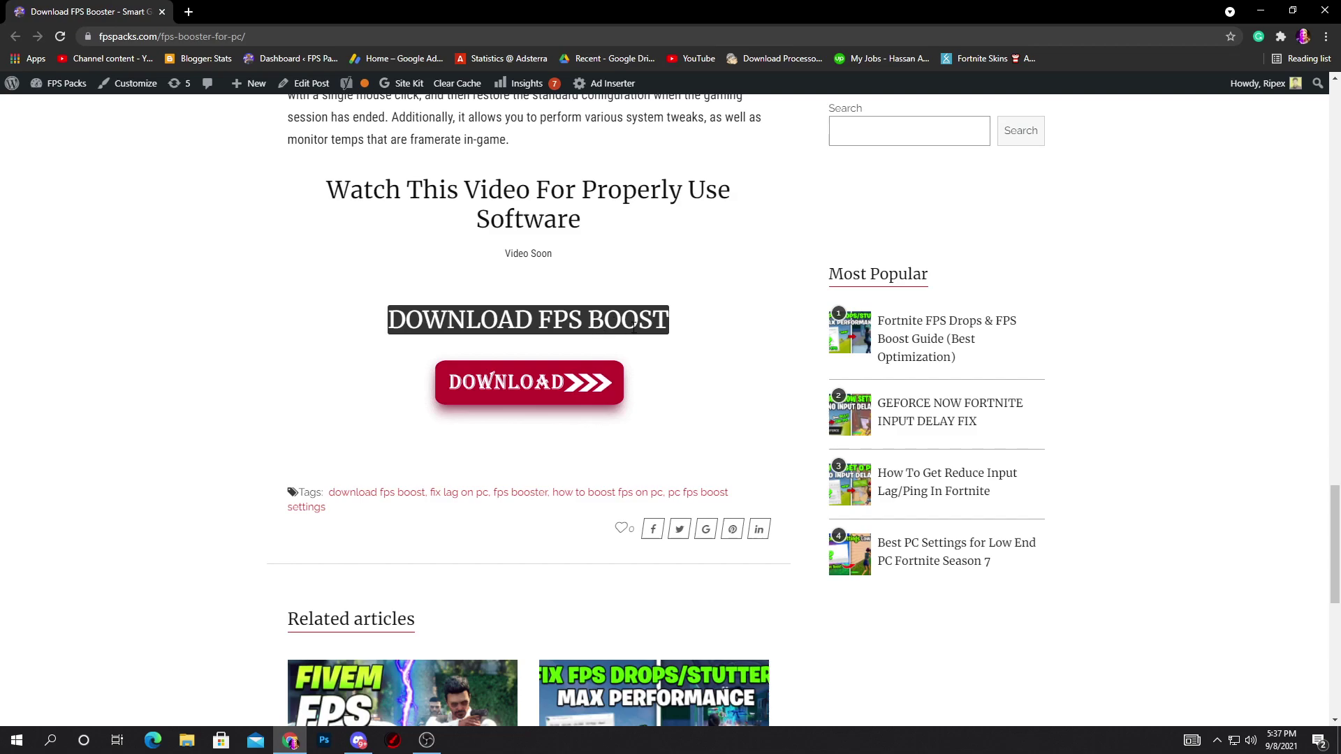
{"action": "left_click", "coordinate": [517, 390]}
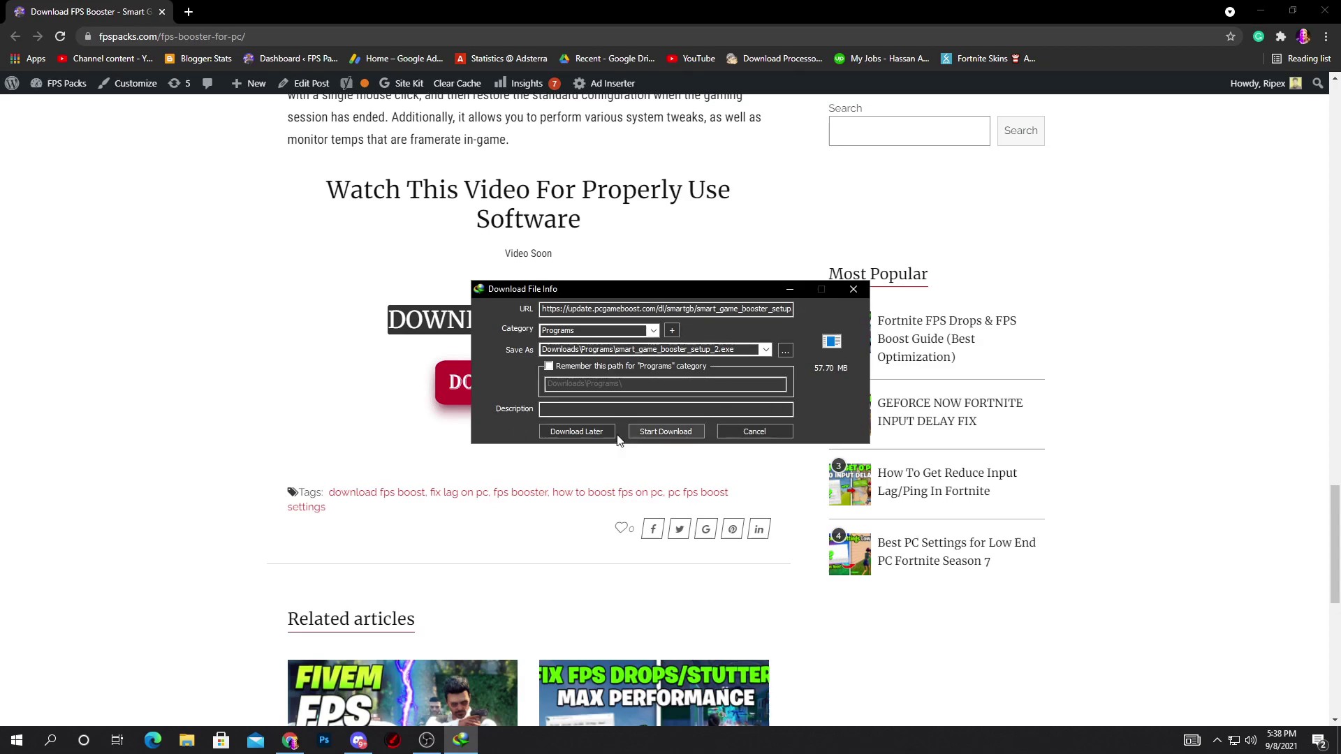
- Start downloading smart_game_booster_setup_2.exe (57.70 MB) into Downloads\Programs with IDM
{"action": "left_click", "coordinate": [669, 433]}
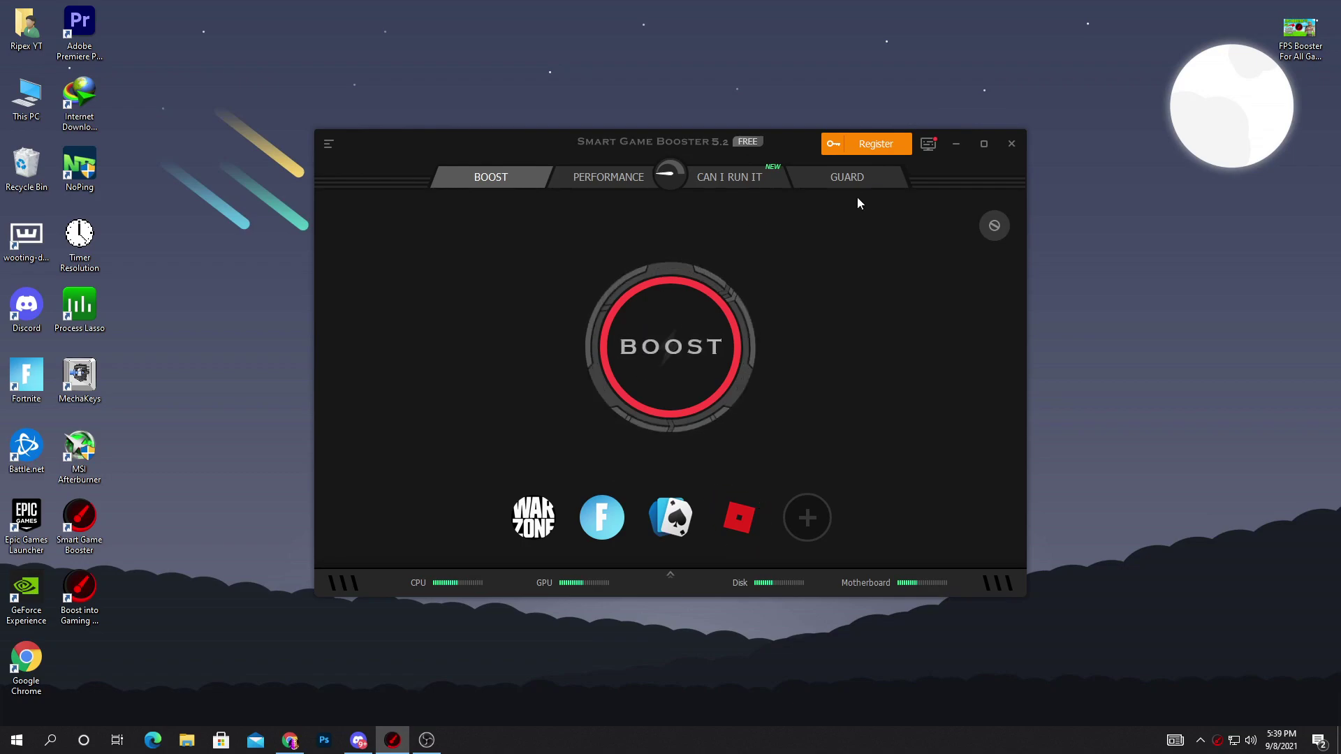
- Boost the PC with Super Boost Level 1 after accepting the temperature warning, reaching +14%
{"action": "mouse_move", "coordinate": [994, 224]}
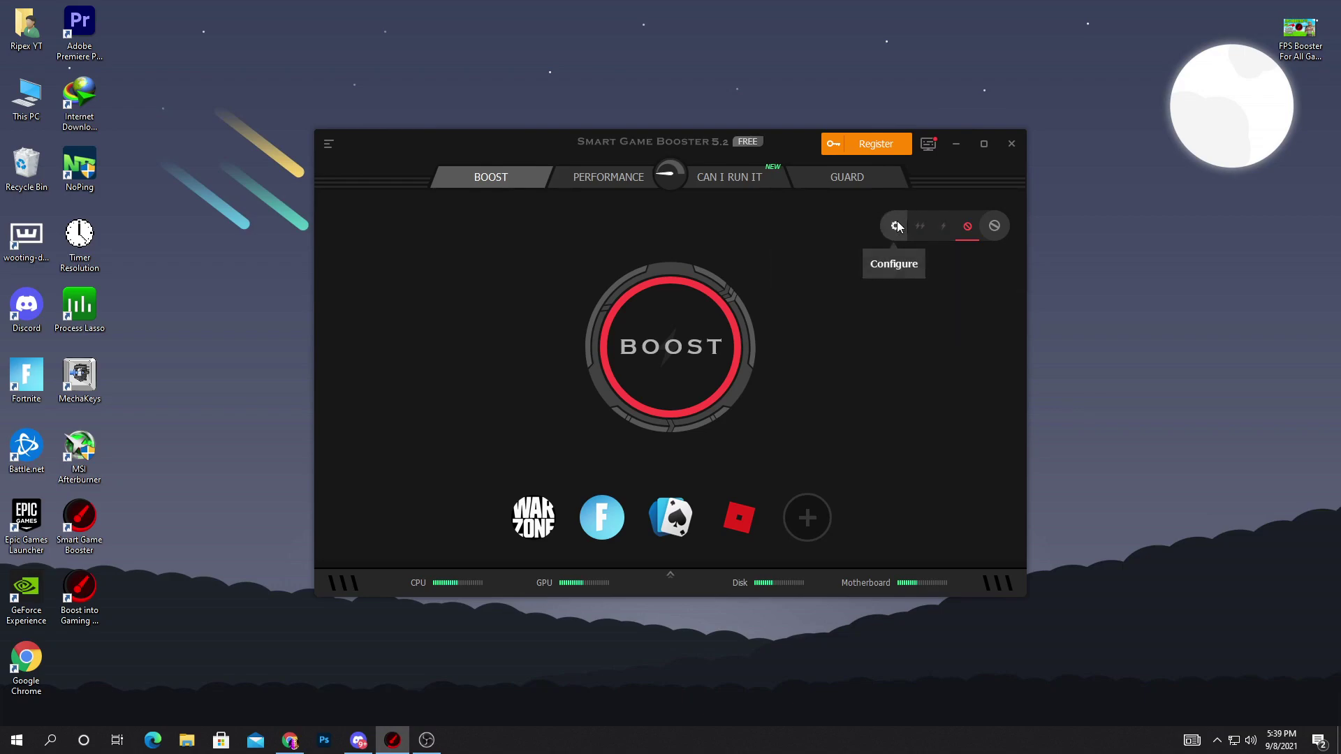
{"action": "left_click", "coordinate": [896, 224]}
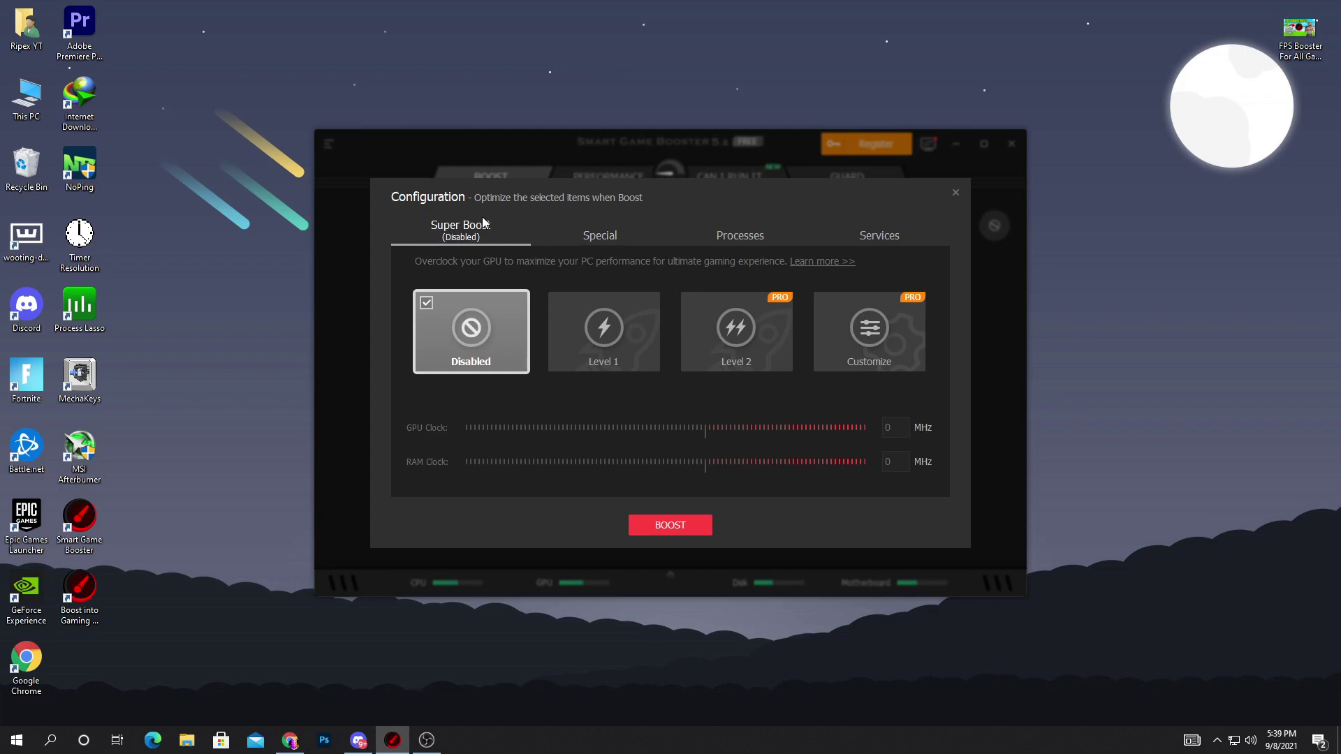
{"action": "left_click", "coordinate": [598, 361]}
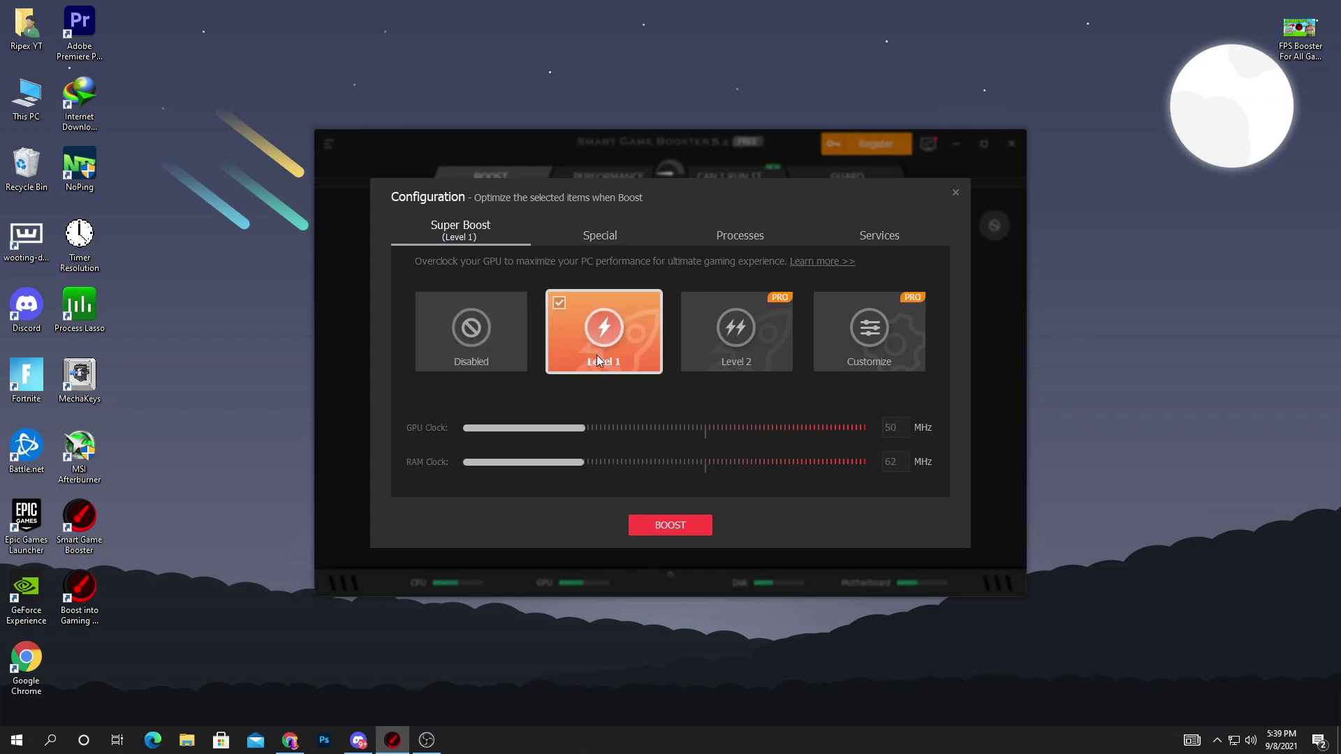
{"action": "left_click", "coordinate": [674, 523]}
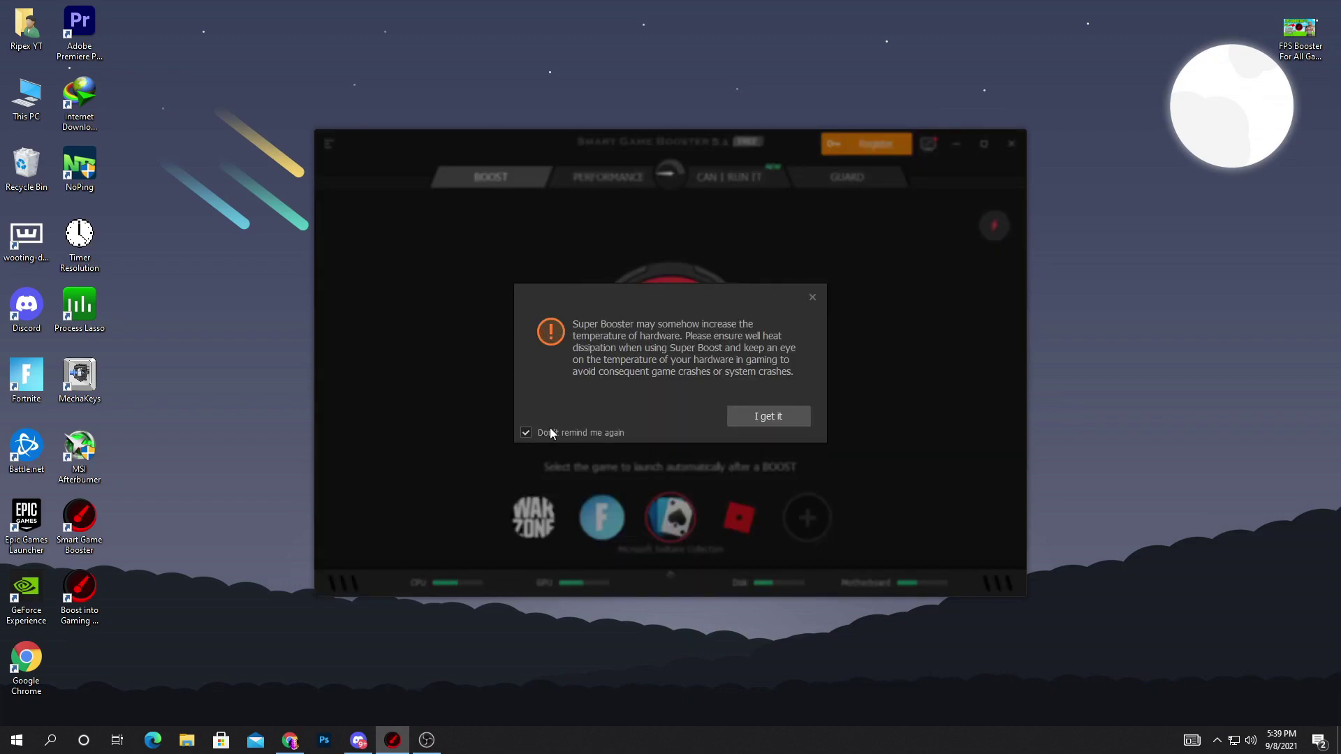
{"action": "left_click", "coordinate": [763, 418]}
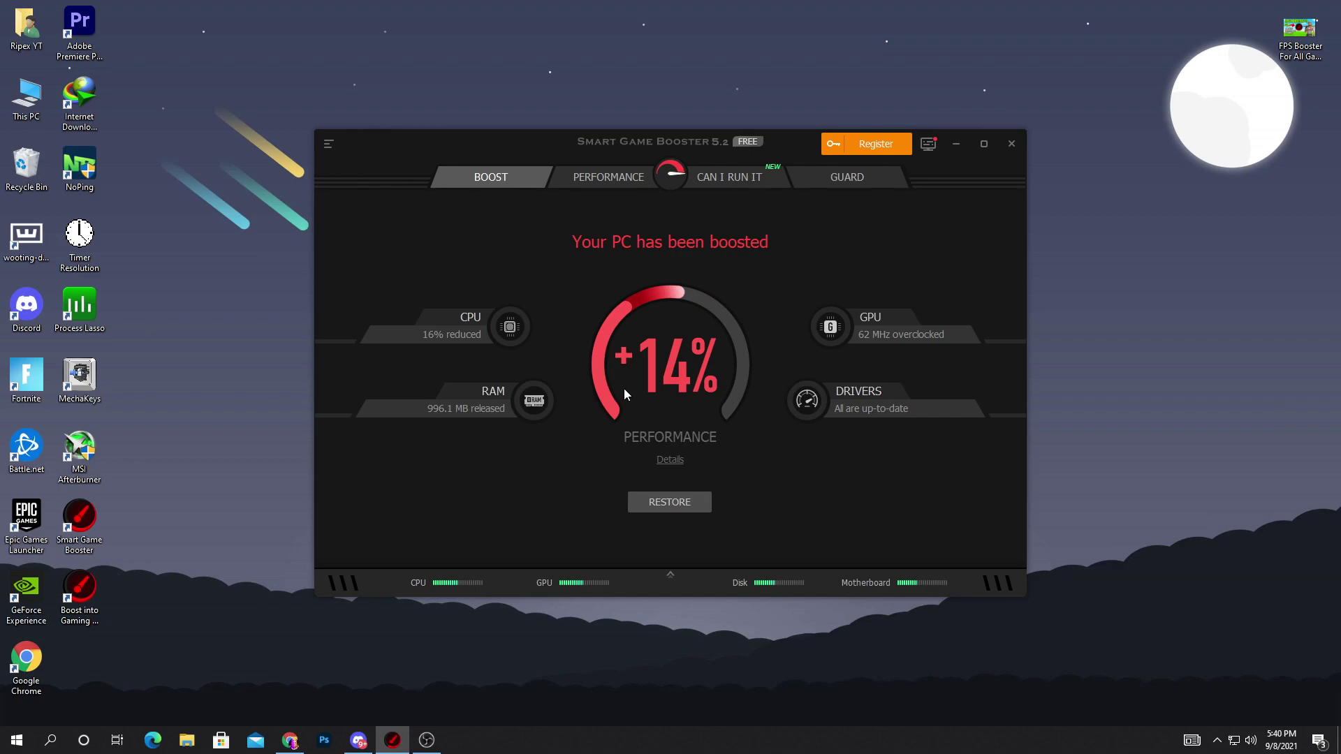
- Run the four-part Performance optimization scan, then restore the boost to normal
{"action": "left_click", "coordinate": [587, 183]}
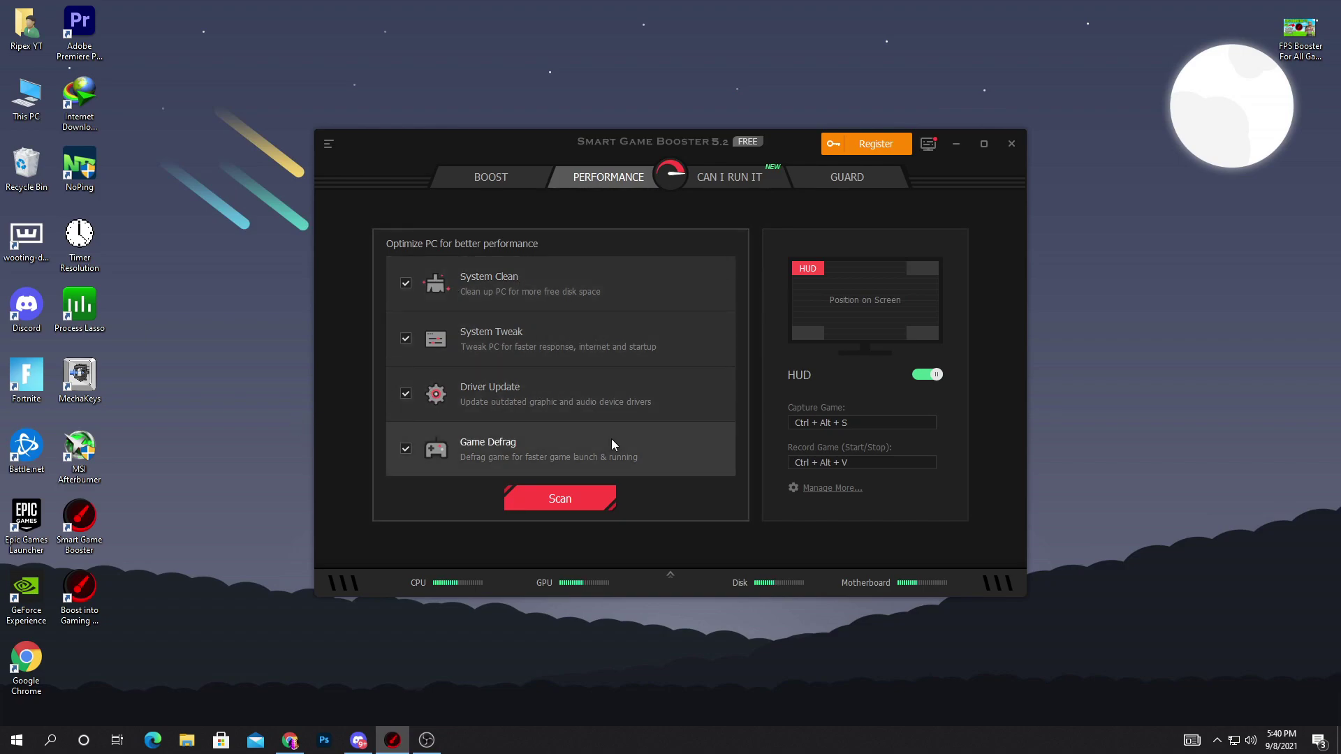
{"action": "left_click", "coordinate": [555, 493]}
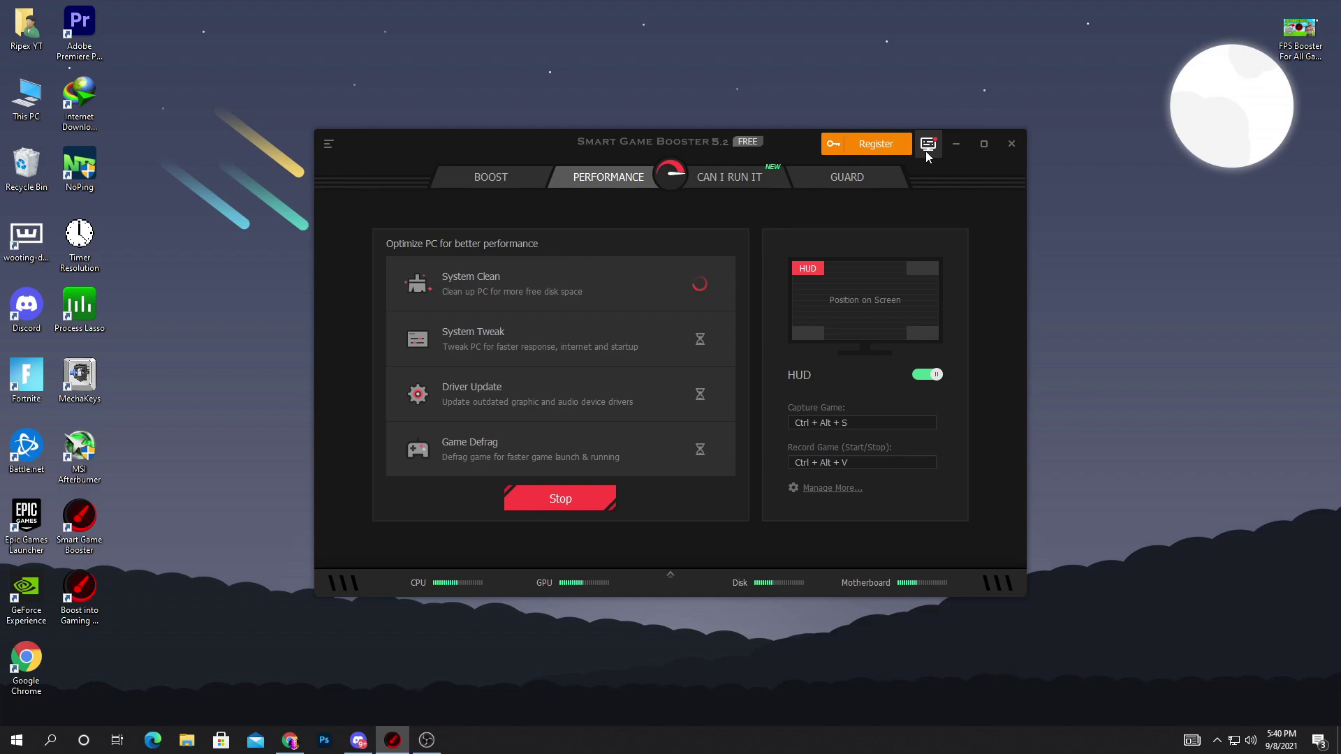
{"action": "left_click", "coordinate": [494, 180]}
{"action": "left_click", "coordinate": [671, 503]}
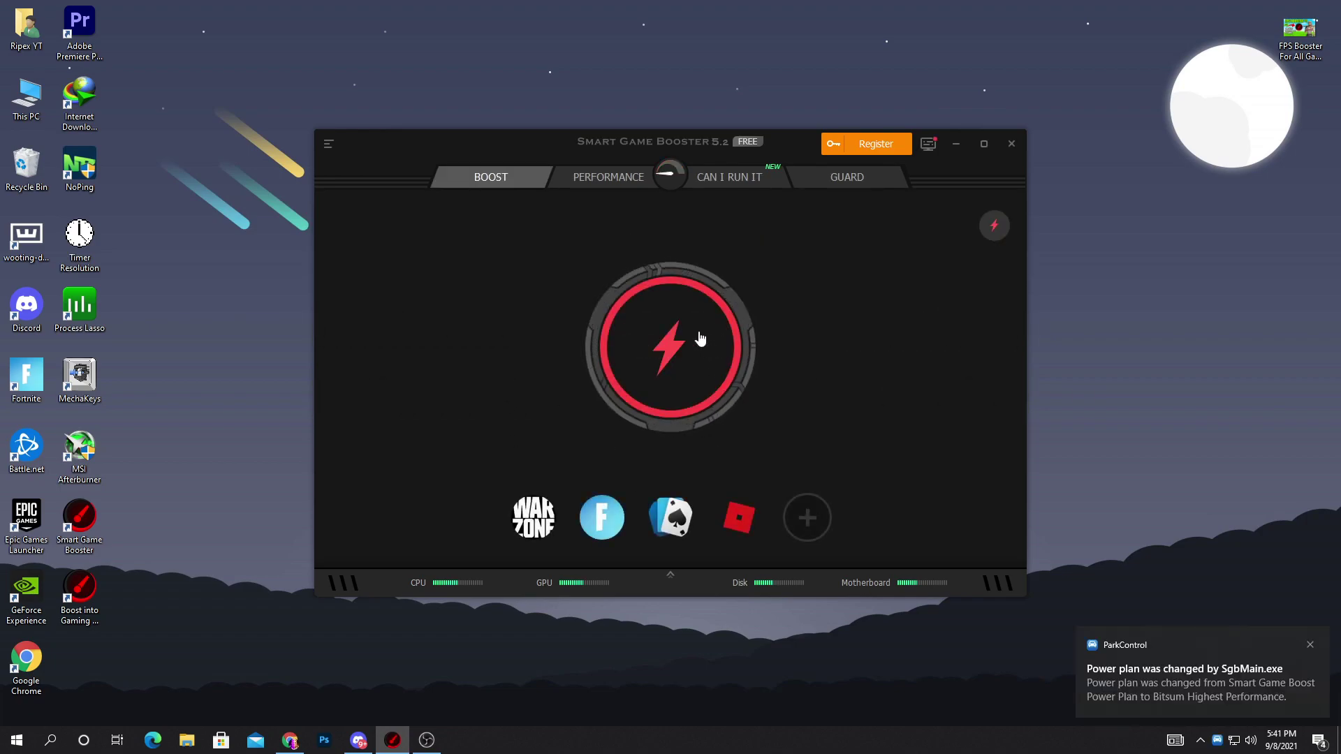
- Enable 'Launch Game on Gaming Desktop' among the Special options, then show the Processes list
{"action": "mouse_move", "coordinate": [995, 225]}
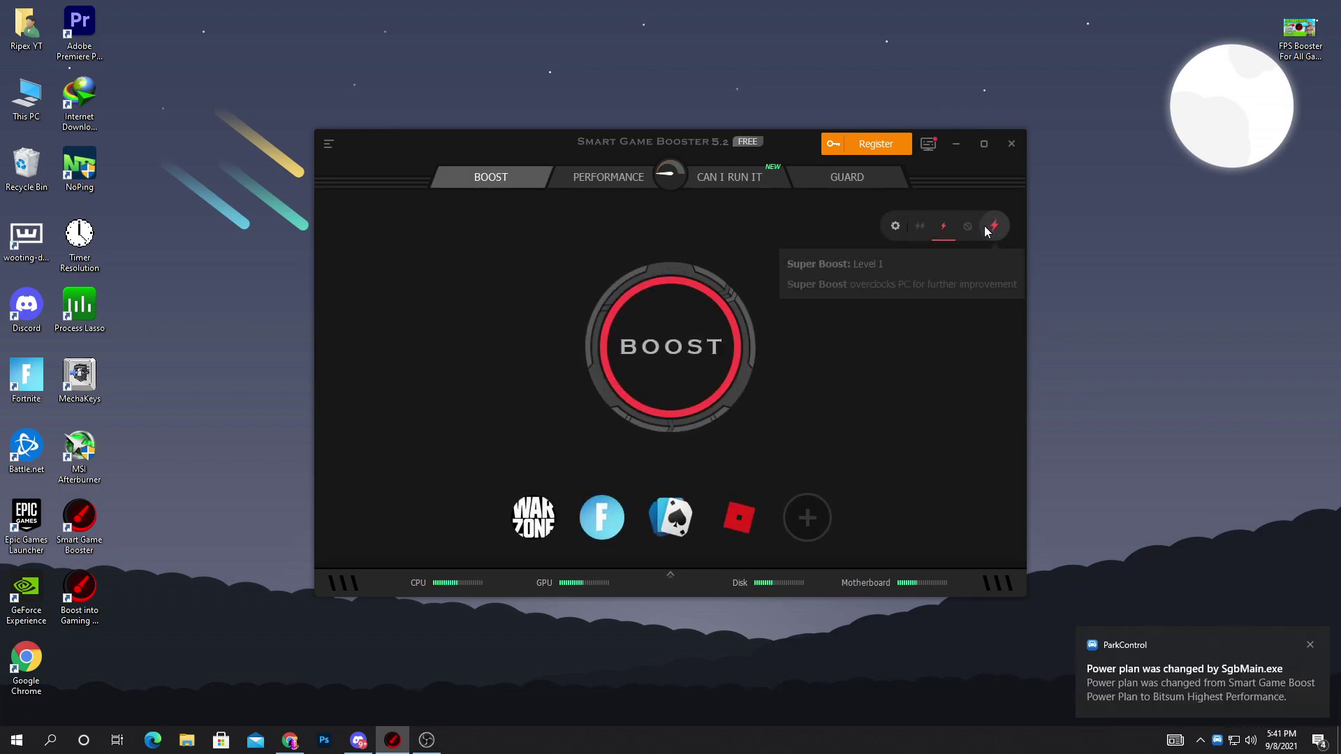
{"action": "left_click", "coordinate": [896, 225]}
{"action": "left_click", "coordinate": [598, 235]}
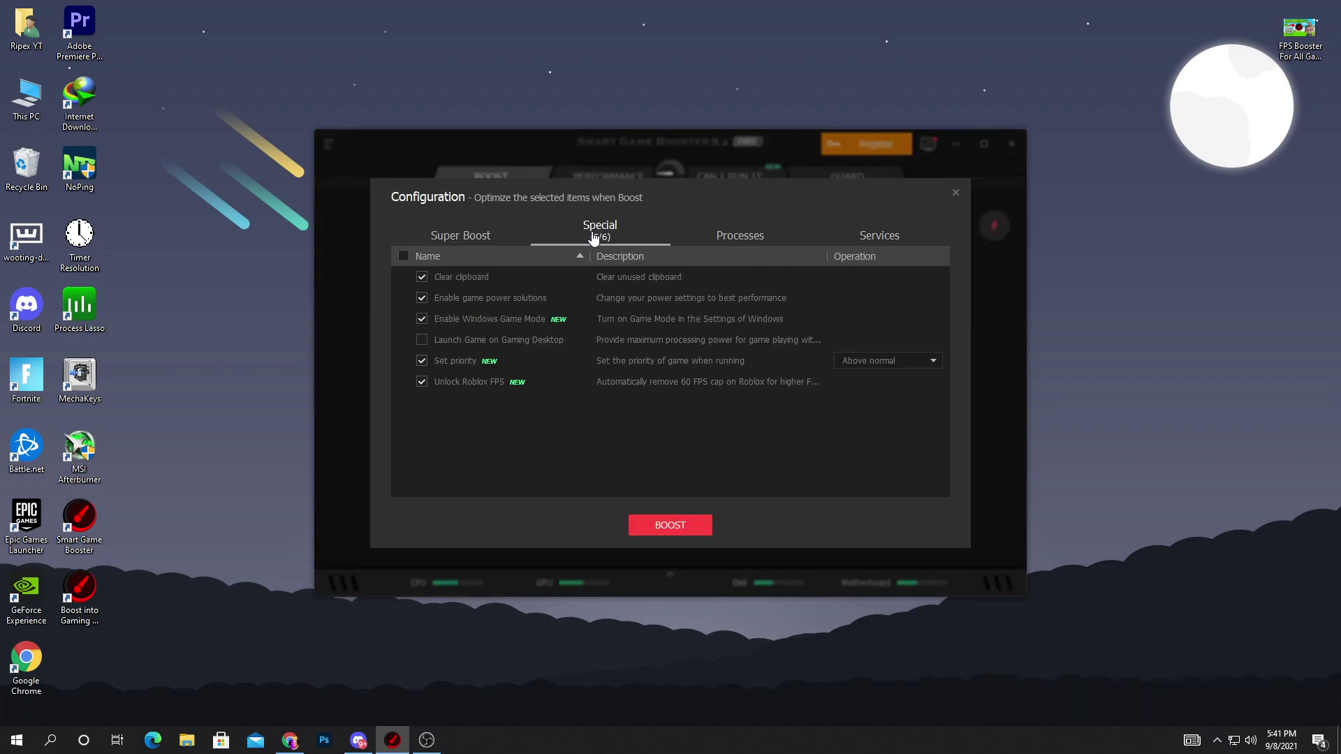
{"action": "left_click", "coordinate": [422, 340]}
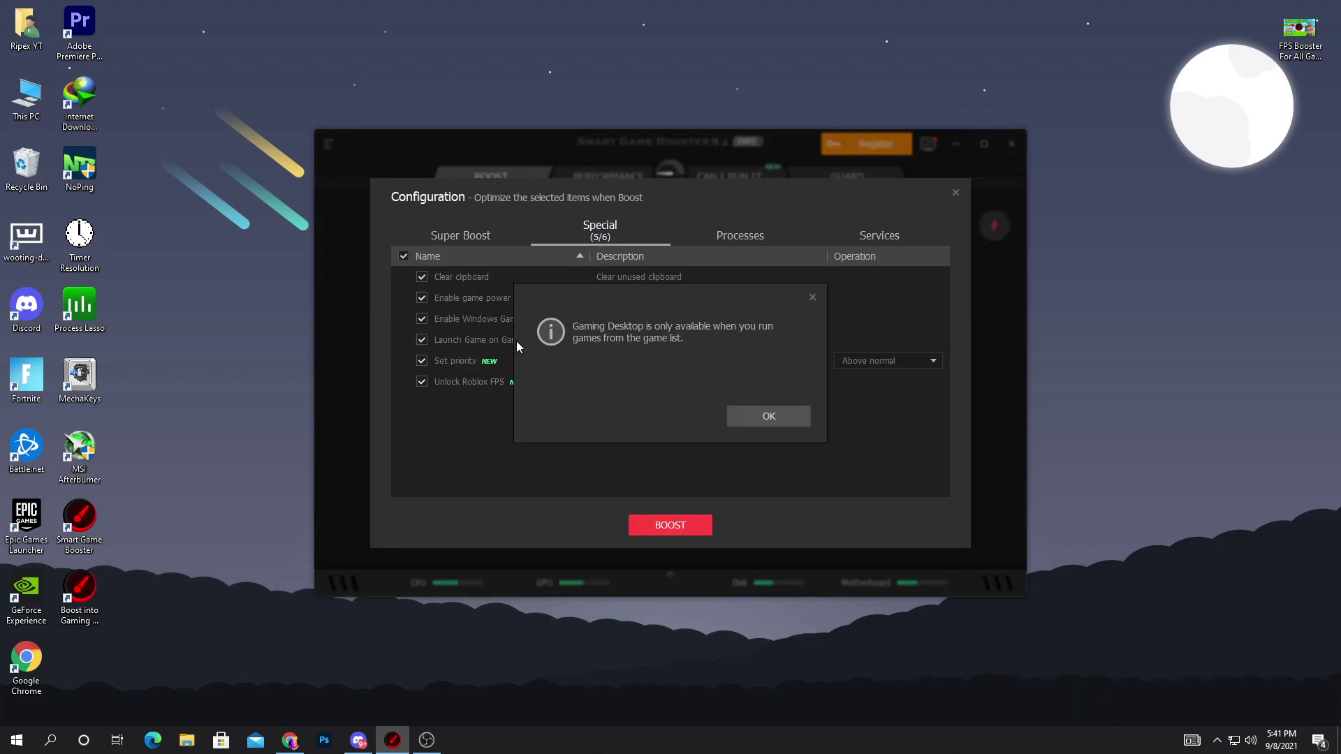
{"action": "left_click", "coordinate": [767, 417]}
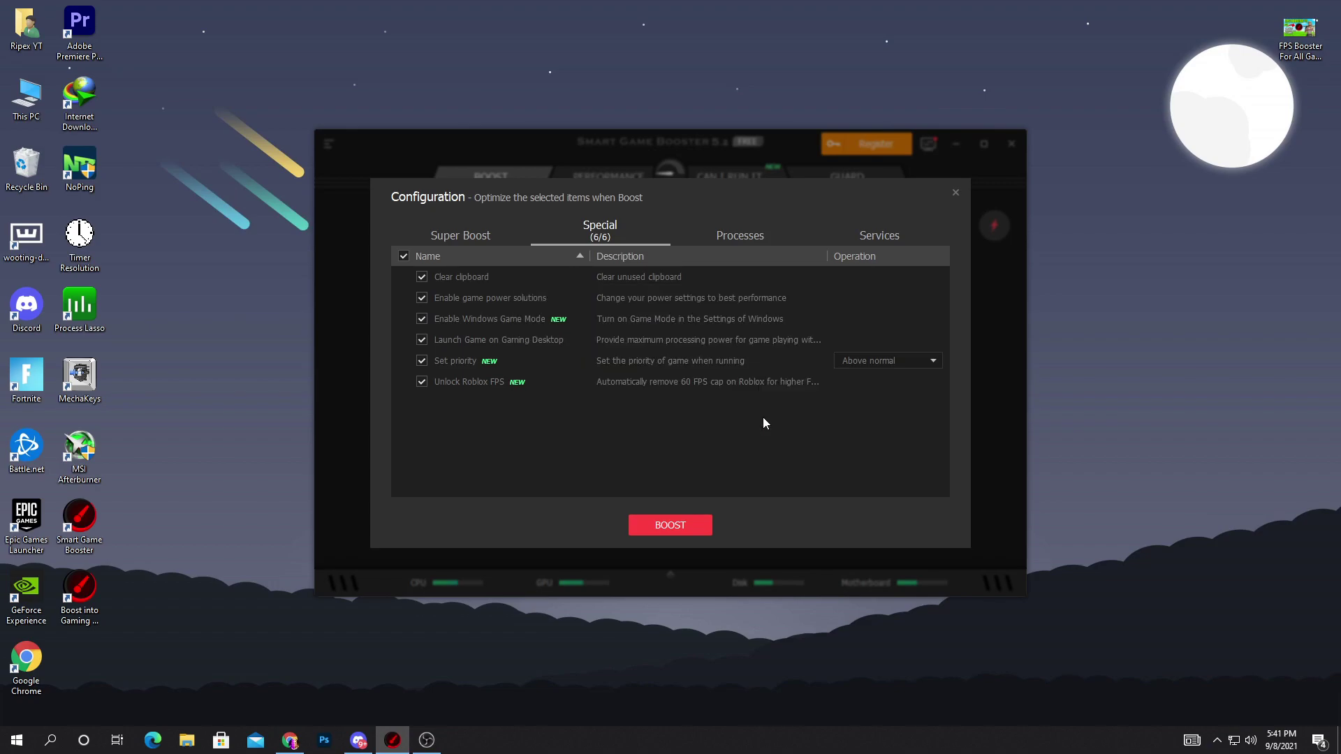
{"action": "left_click", "coordinate": [741, 237]}
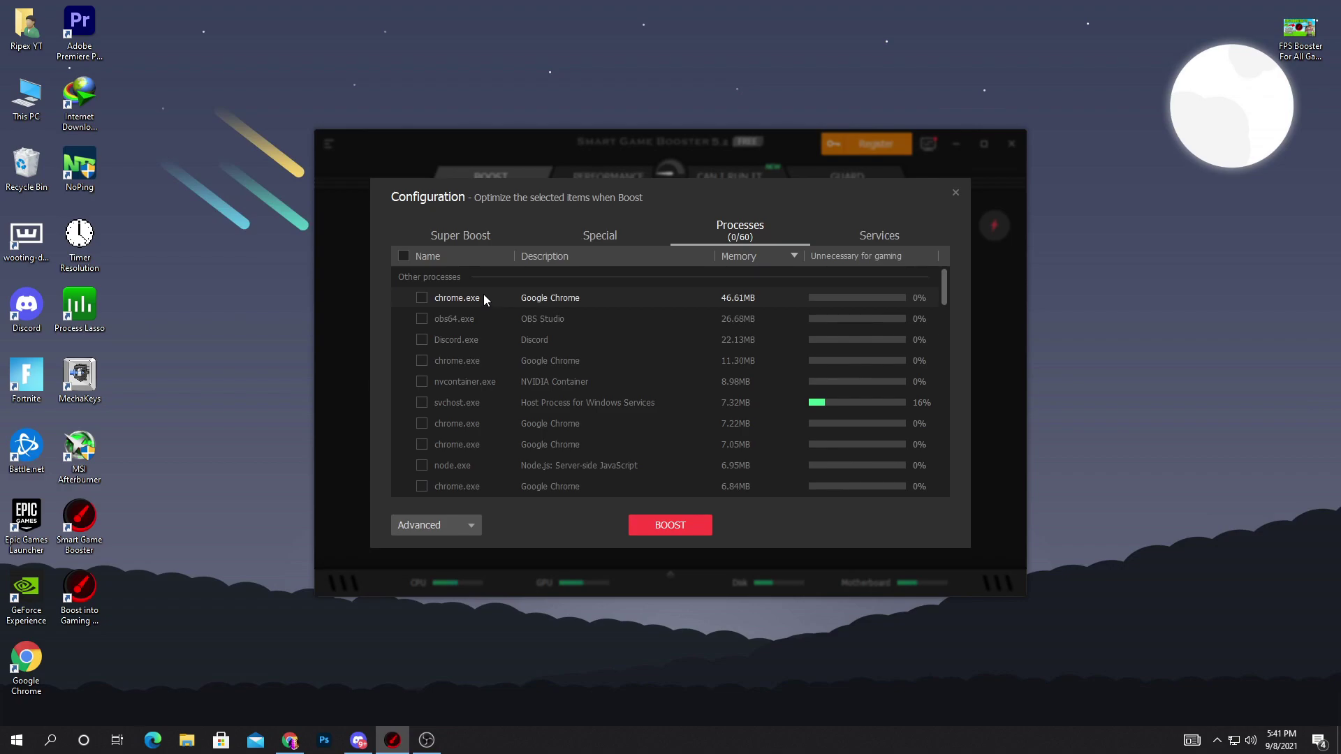
- Mark 28 of 60 processes, including chrome.exe, Discord.exe and Skype.exe, for closing on boost
{"action": "left_click", "coordinate": [422, 298]}
{"action": "left_click", "coordinate": [425, 338]}
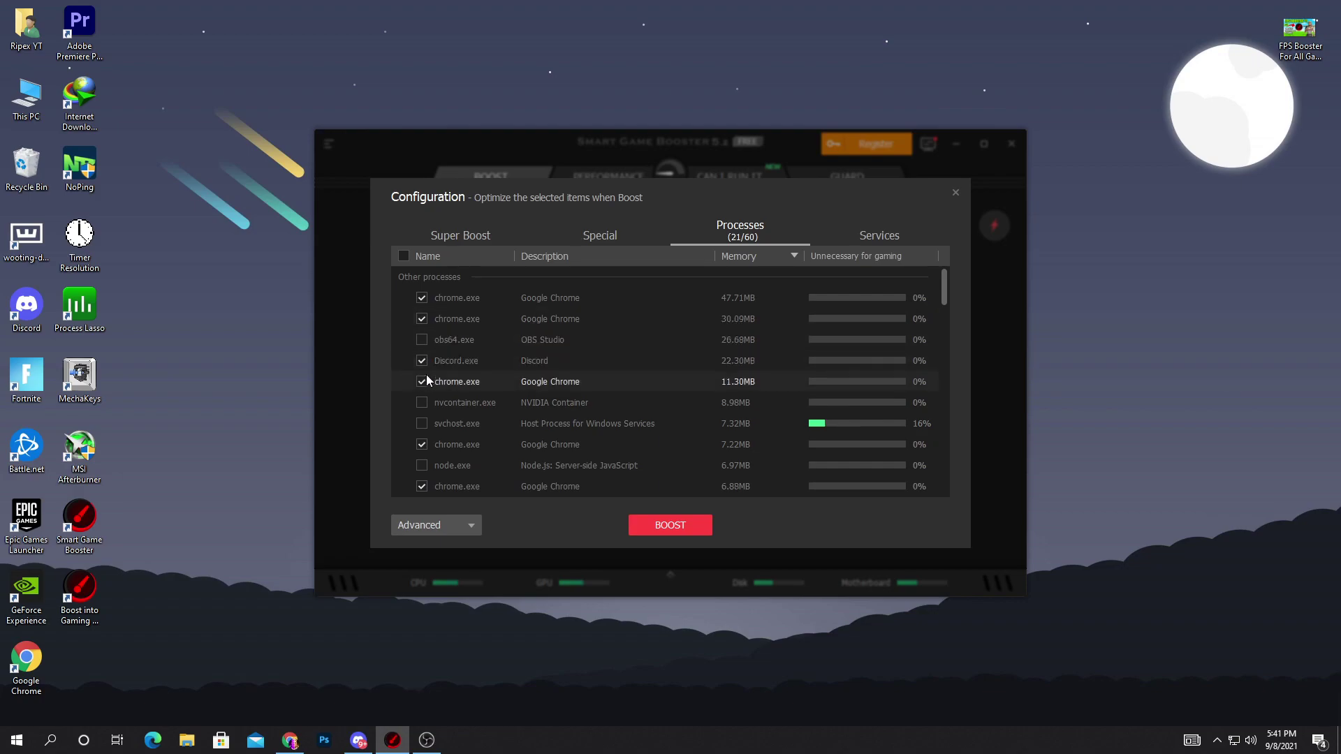
{"action": "scroll", "coordinate": [525, 372], "scroll_direction": "down", "scroll_amount": 6}
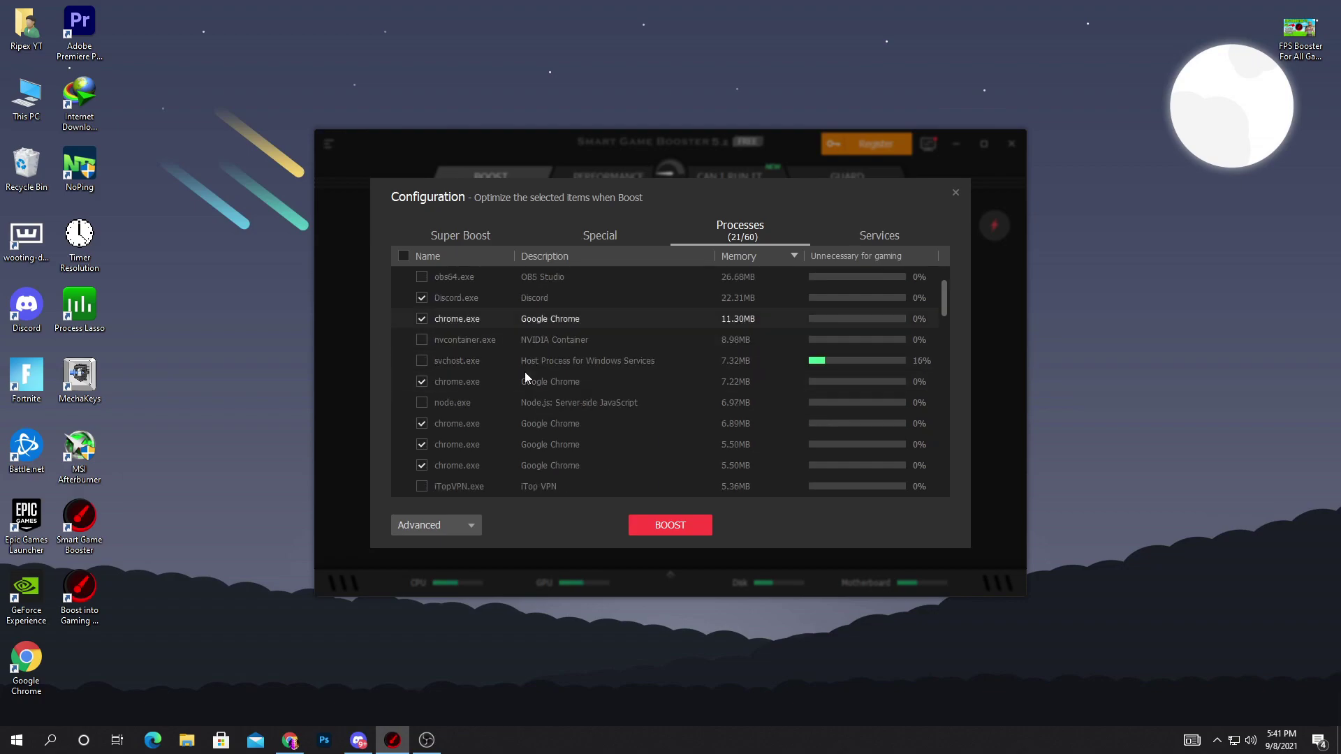
{"action": "scroll", "coordinate": [535, 389], "scroll_direction": "down", "scroll_amount": 3}
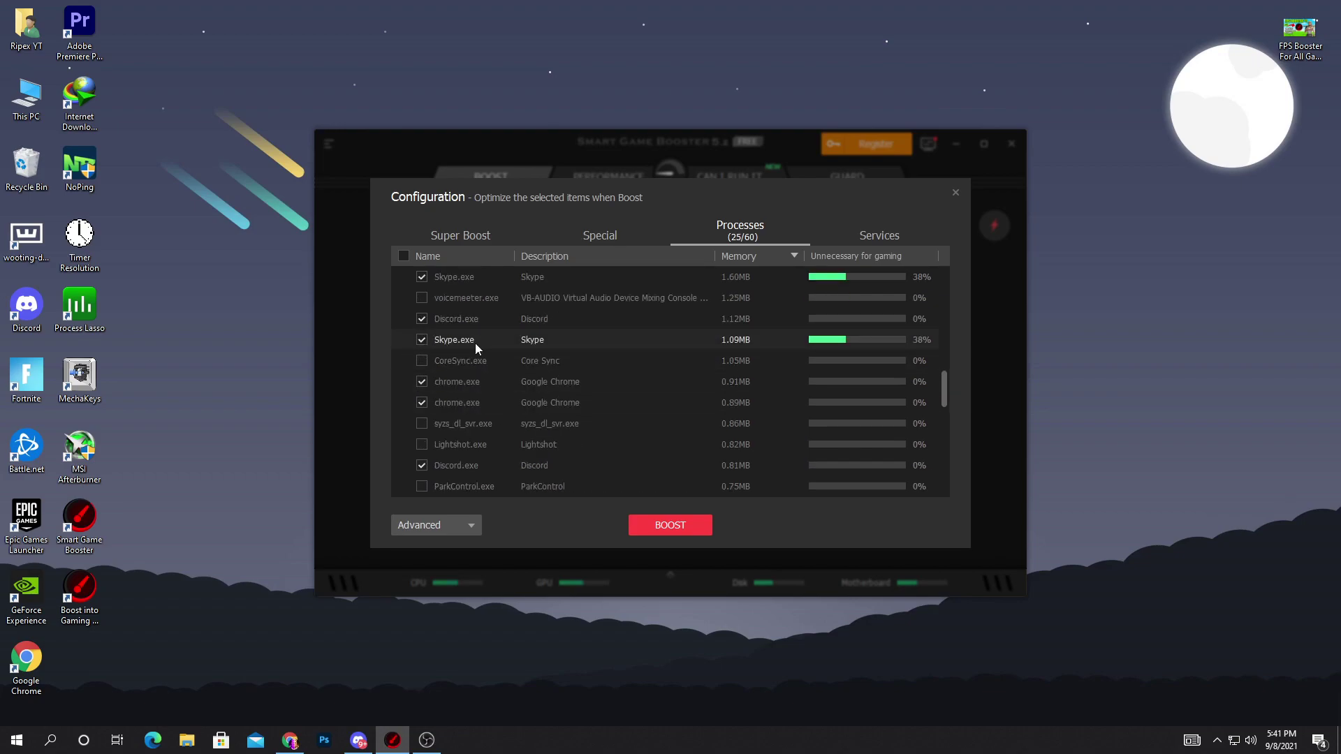
{"action": "scroll", "coordinate": [531, 358], "scroll_direction": "down", "scroll_amount": 2}
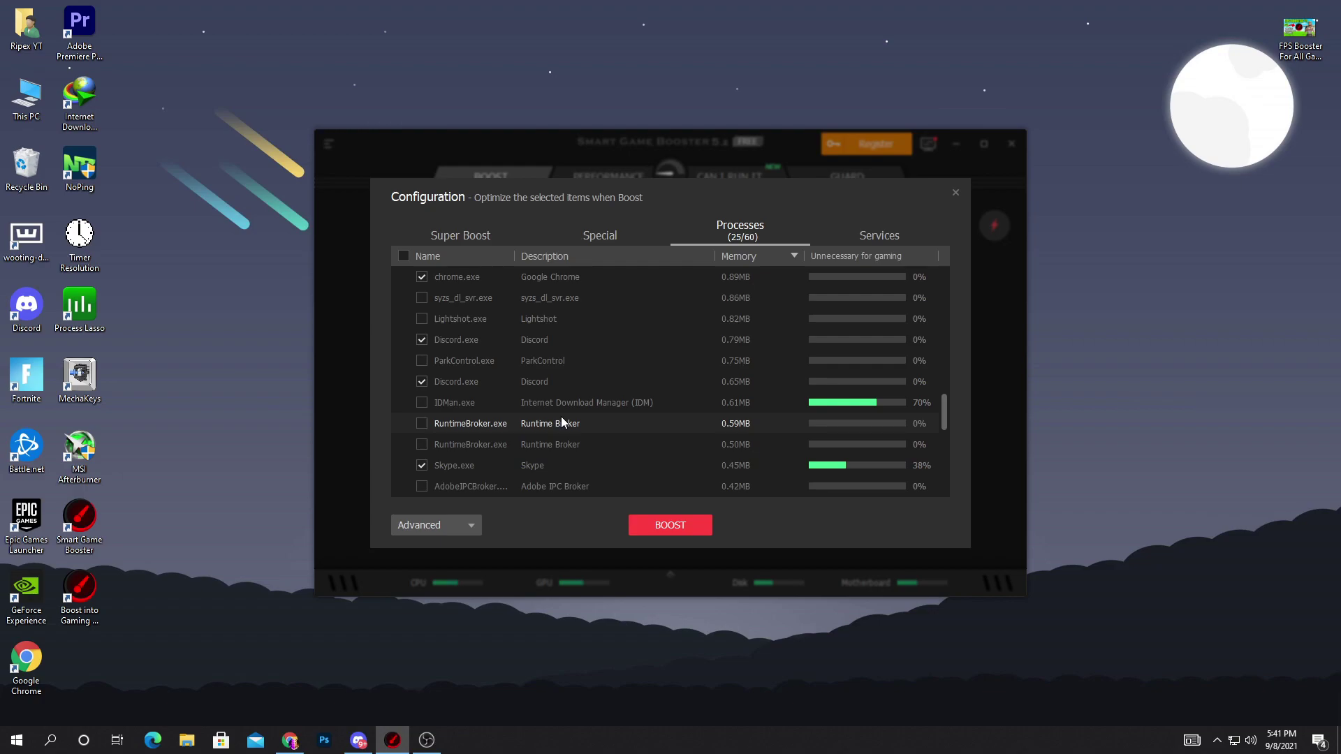
{"action": "left_click", "coordinate": [422, 423]}
{"action": "left_click", "coordinate": [422, 444]}
{"action": "scroll", "coordinate": [497, 407], "scroll_direction": "down", "scroll_amount": 5}
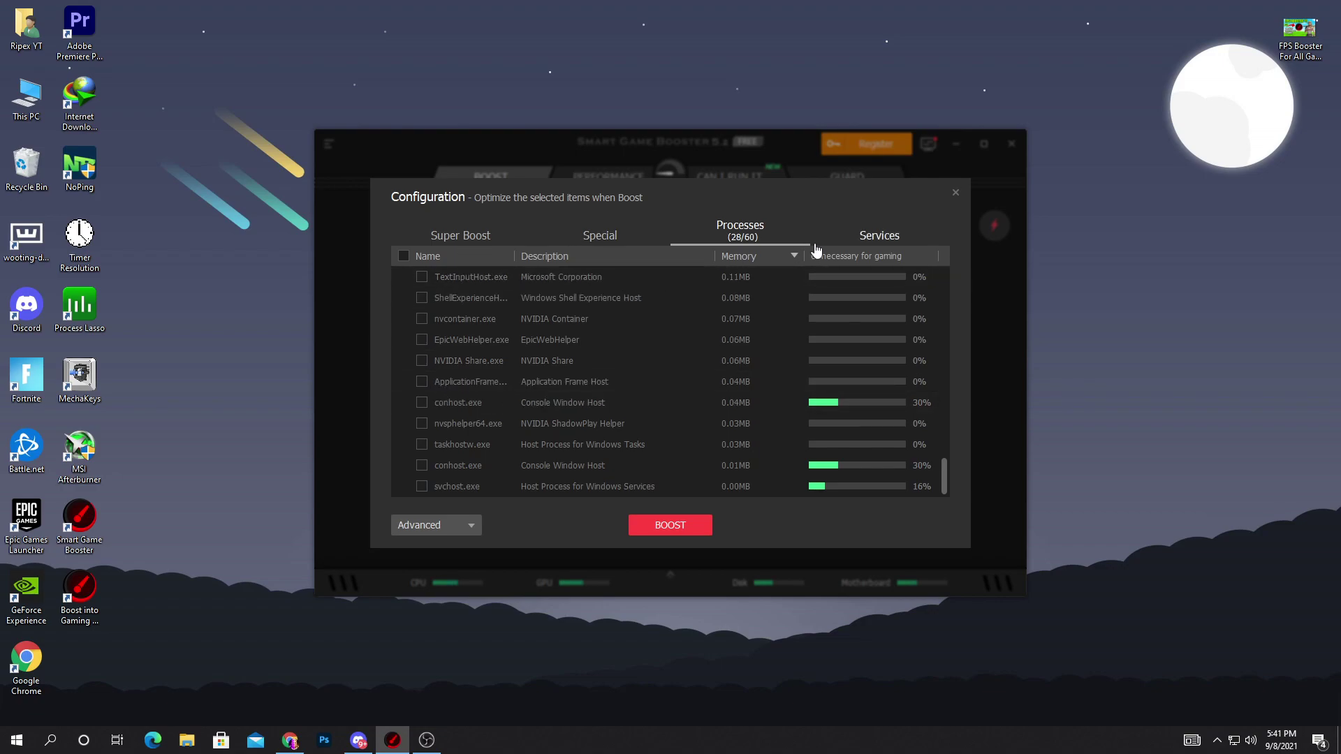
{"action": "left_click", "coordinate": [865, 241]}
- Tick QMEmulatorService at the bottom of the Services list, making 10/16 selected
{"action": "scroll", "coordinate": [538, 341], "scroll_direction": "down", "scroll_amount": 2}
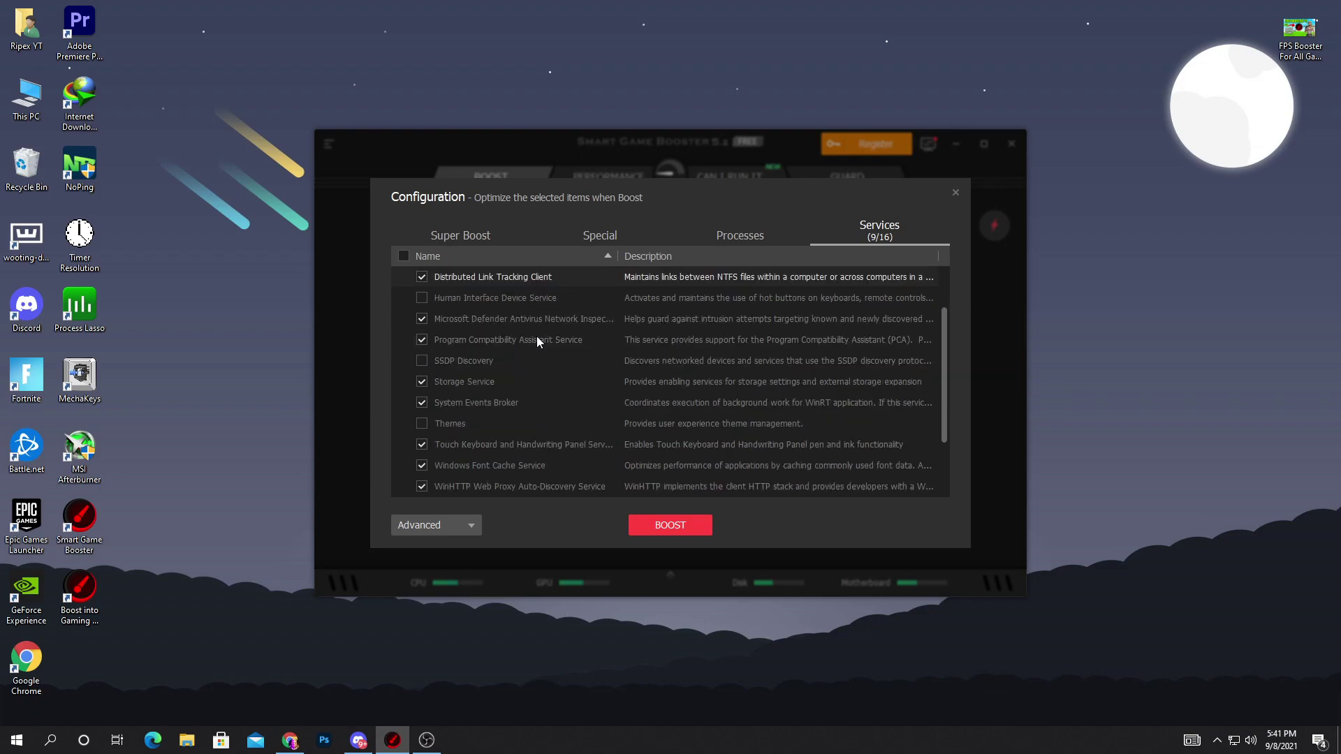
{"action": "scroll", "coordinate": [538, 341], "scroll_direction": "down", "scroll_amount": 1}
{"action": "scroll", "coordinate": [524, 359], "scroll_direction": "down", "scroll_amount": 1}
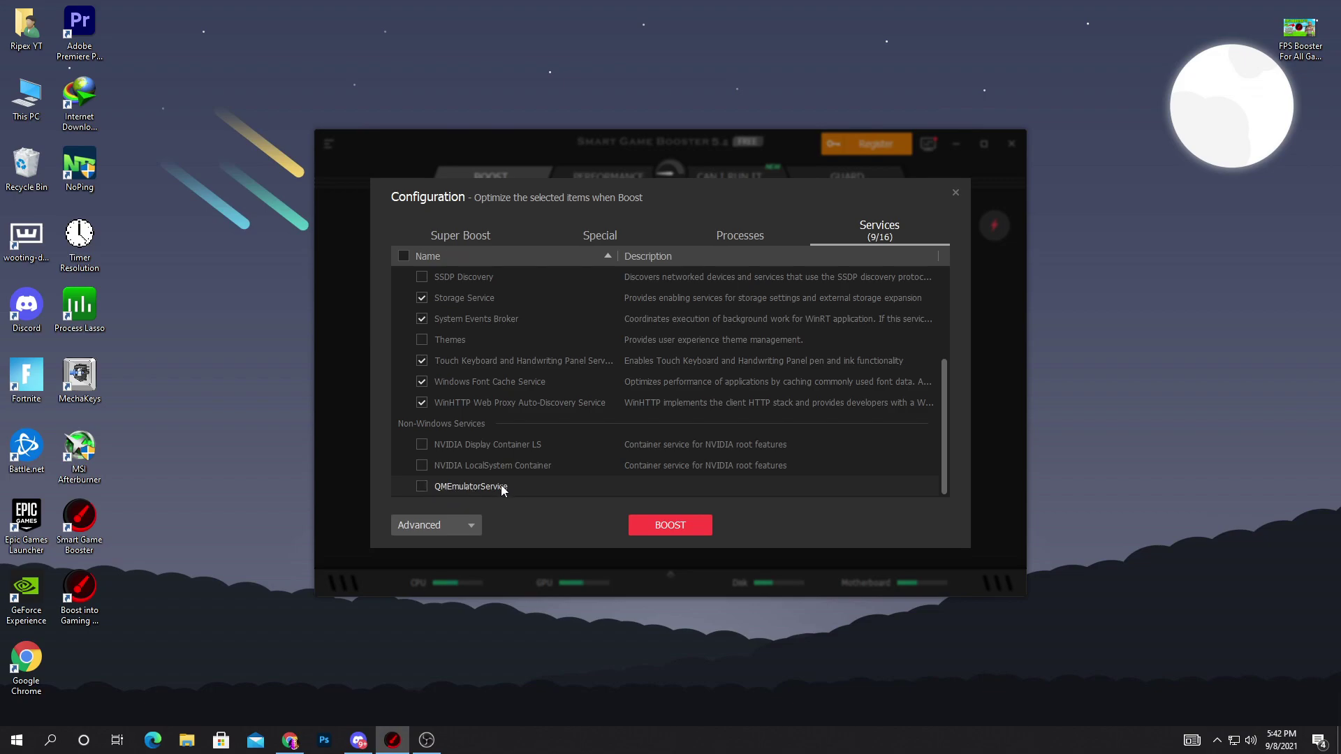
{"action": "left_click", "coordinate": [421, 487]}
- Boost with Super Boost Level 1 to reach +28%, then view the Guard page
{"action": "left_click", "coordinate": [478, 236]}
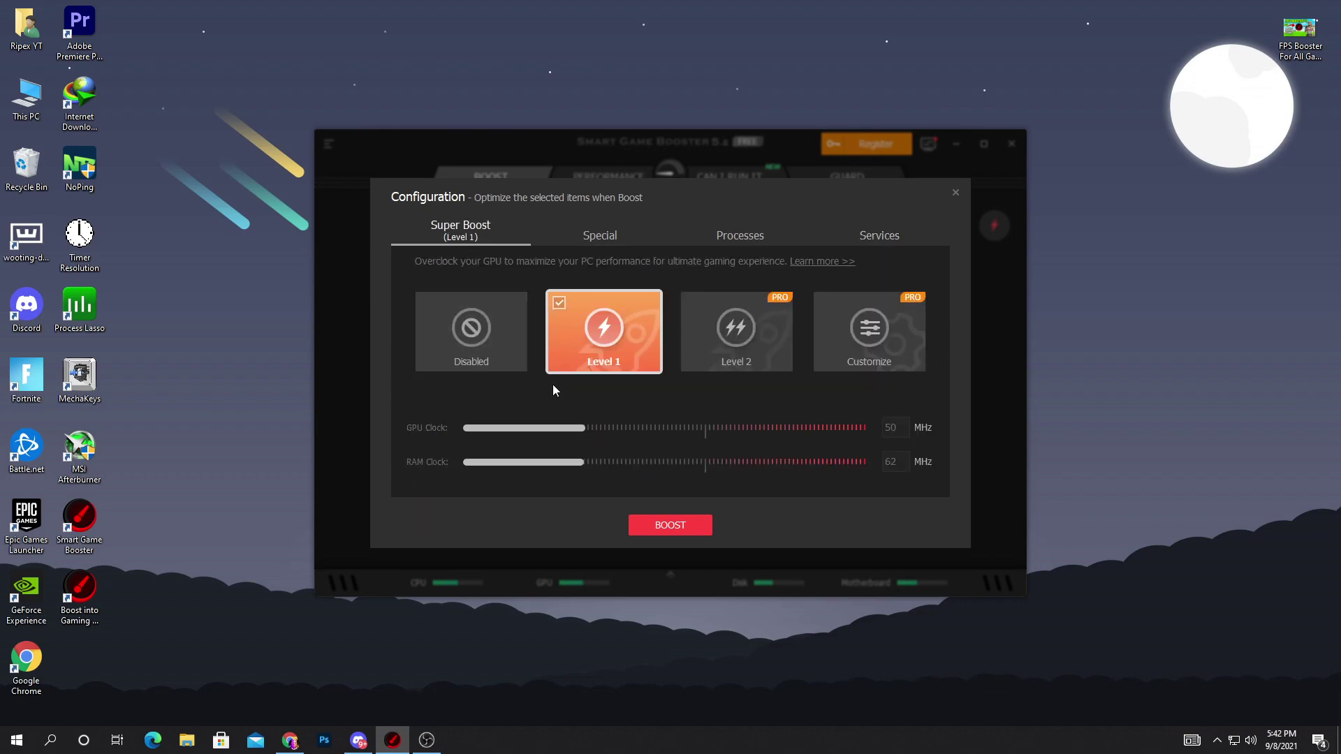
{"action": "left_click", "coordinate": [668, 528]}
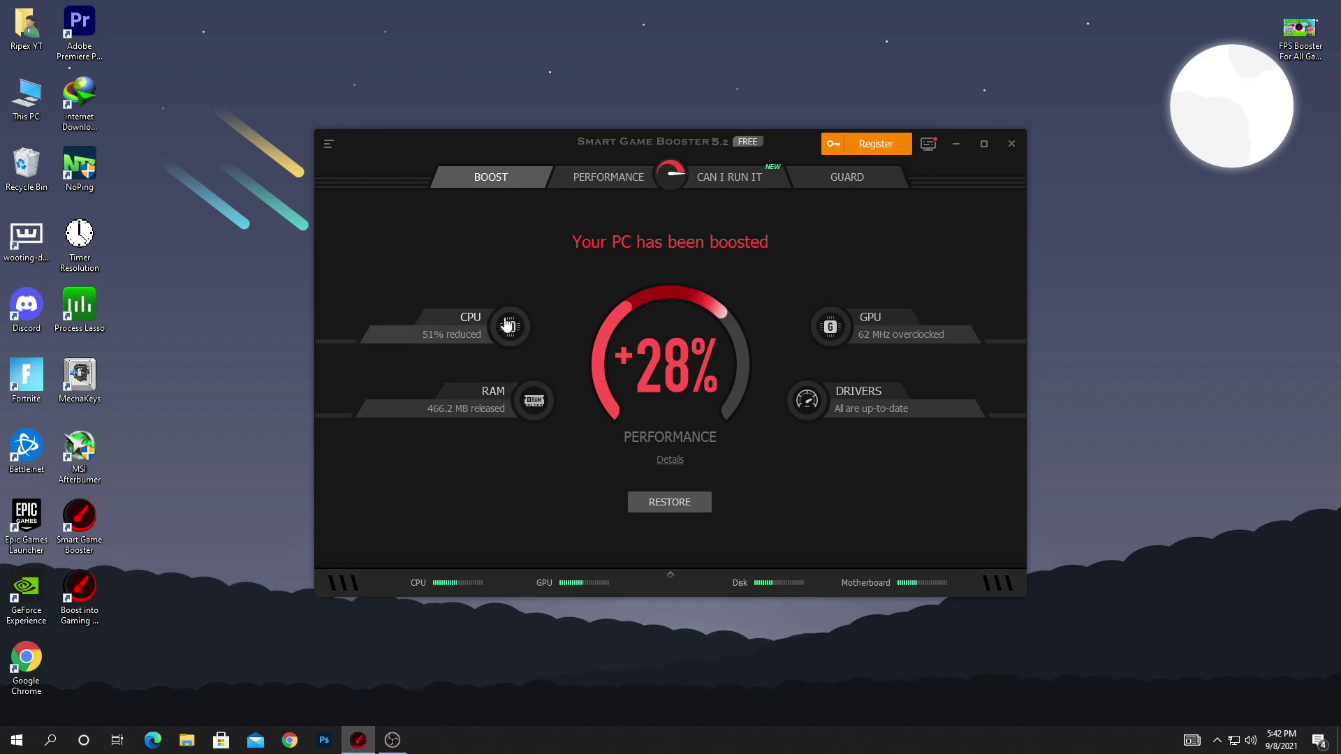
{"action": "left_click", "coordinate": [859, 183]}
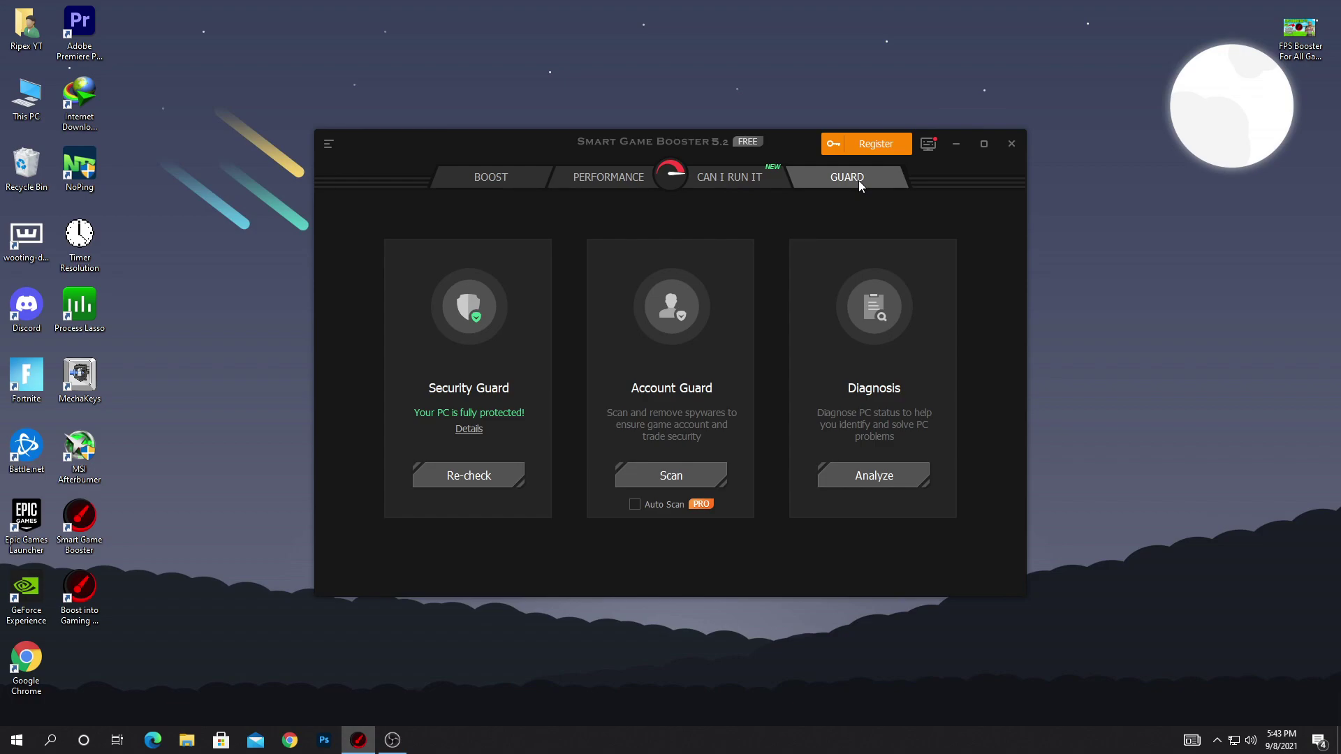
- Re-check Security Guard status, then minimise the Smart Game Booster window
{"action": "left_click", "coordinate": [464, 477]}
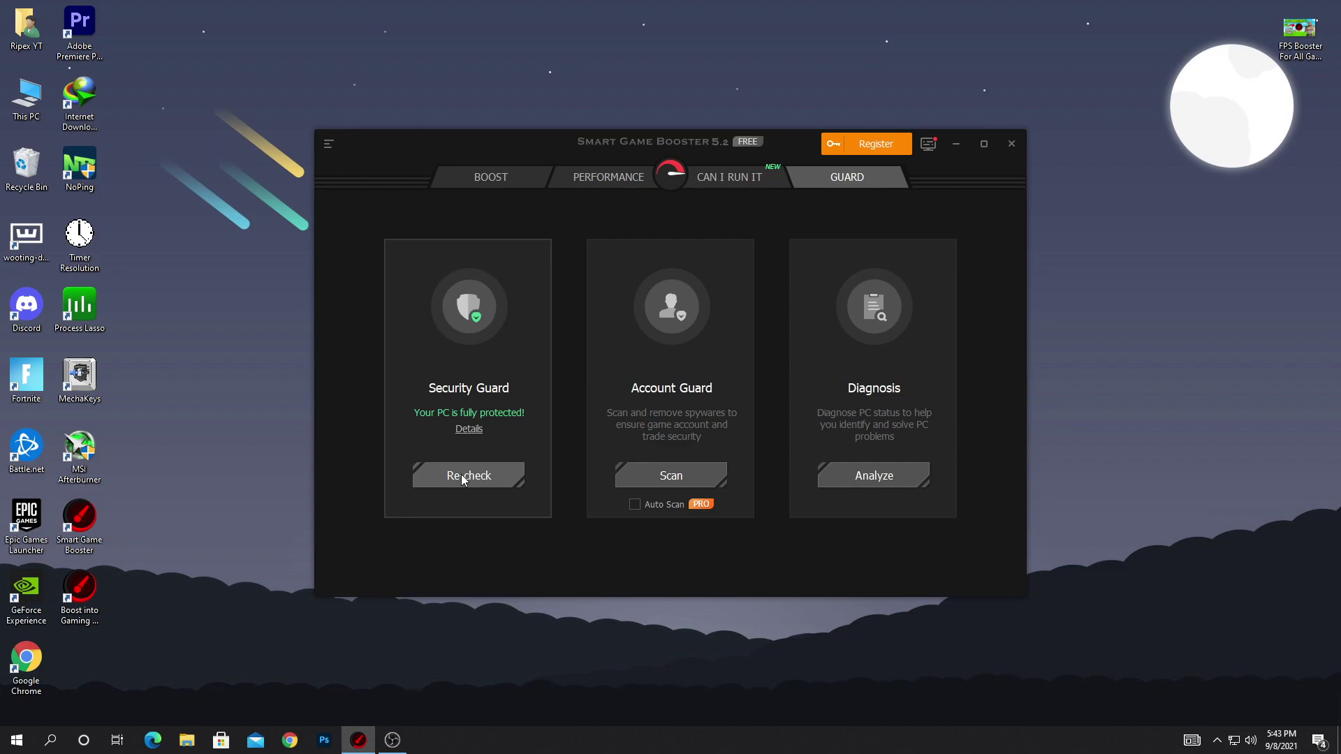
{"action": "left_click", "coordinate": [956, 145]}
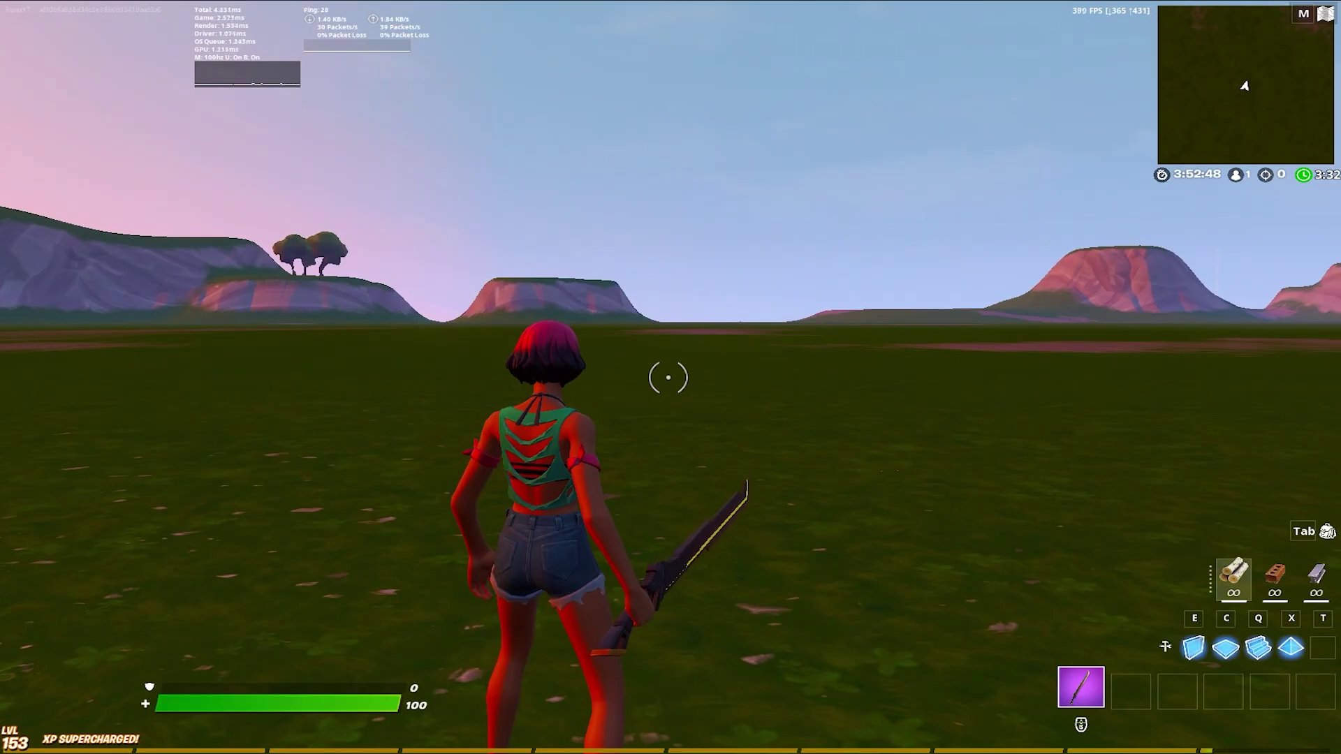
- Enter build mode, place four wall pieces around the character, then add a stair piece ahead
{"action": "key", "text": "e"}
{"action": "left_click", "coordinate": [667, 377]}
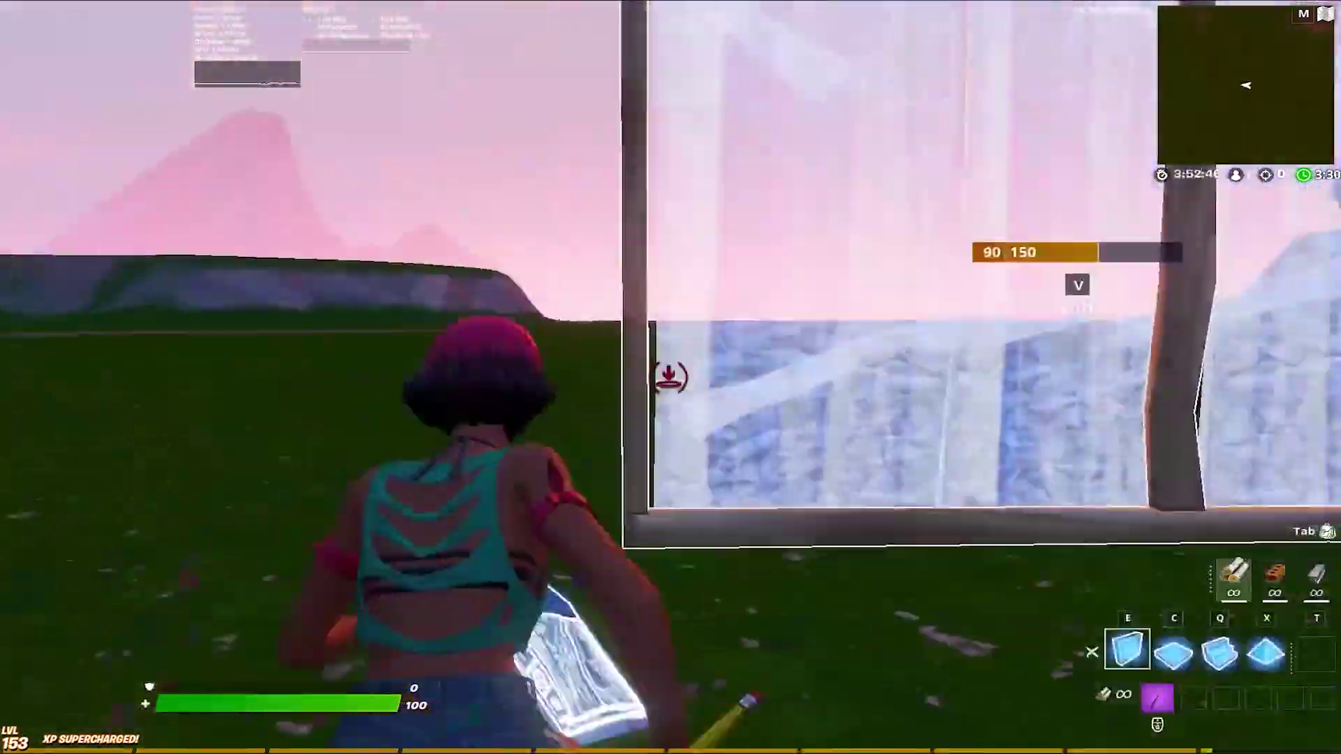
{"action": "left_click", "coordinate": [668, 378]}
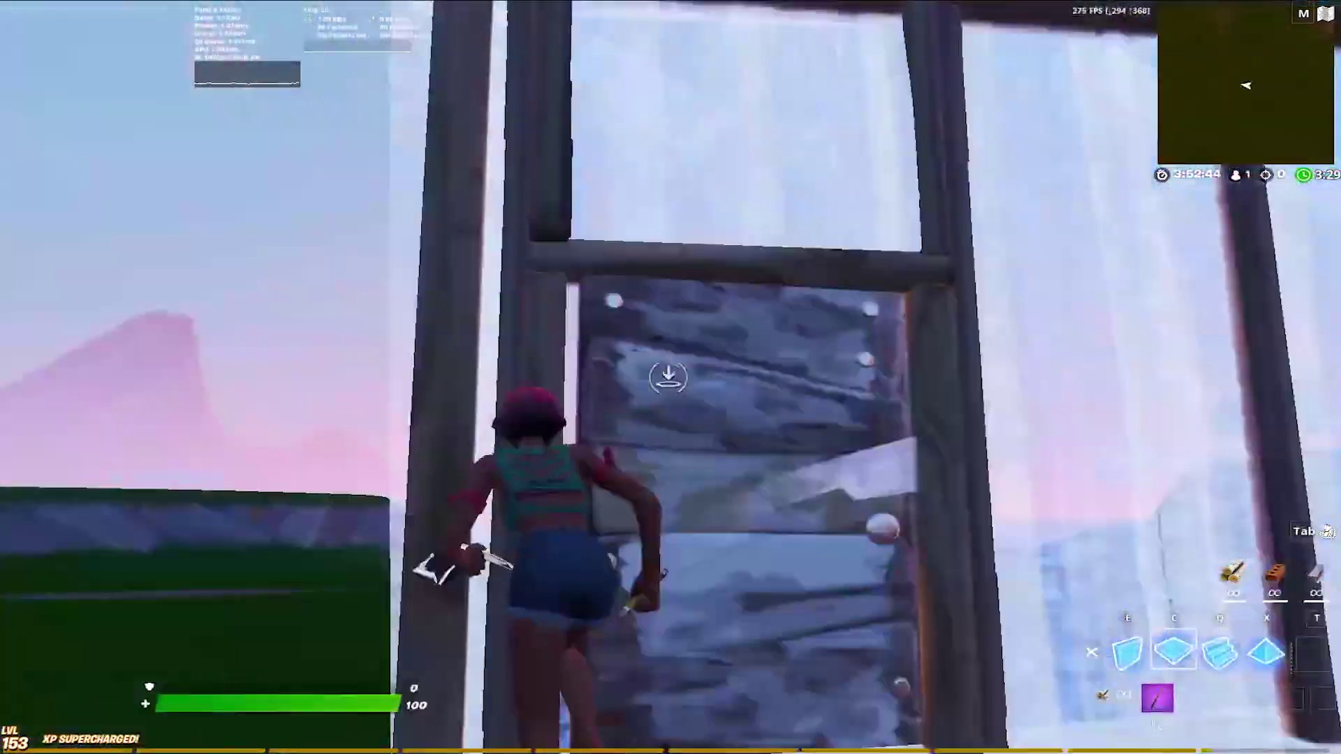
{"action": "left_click", "coordinate": [668, 377]}
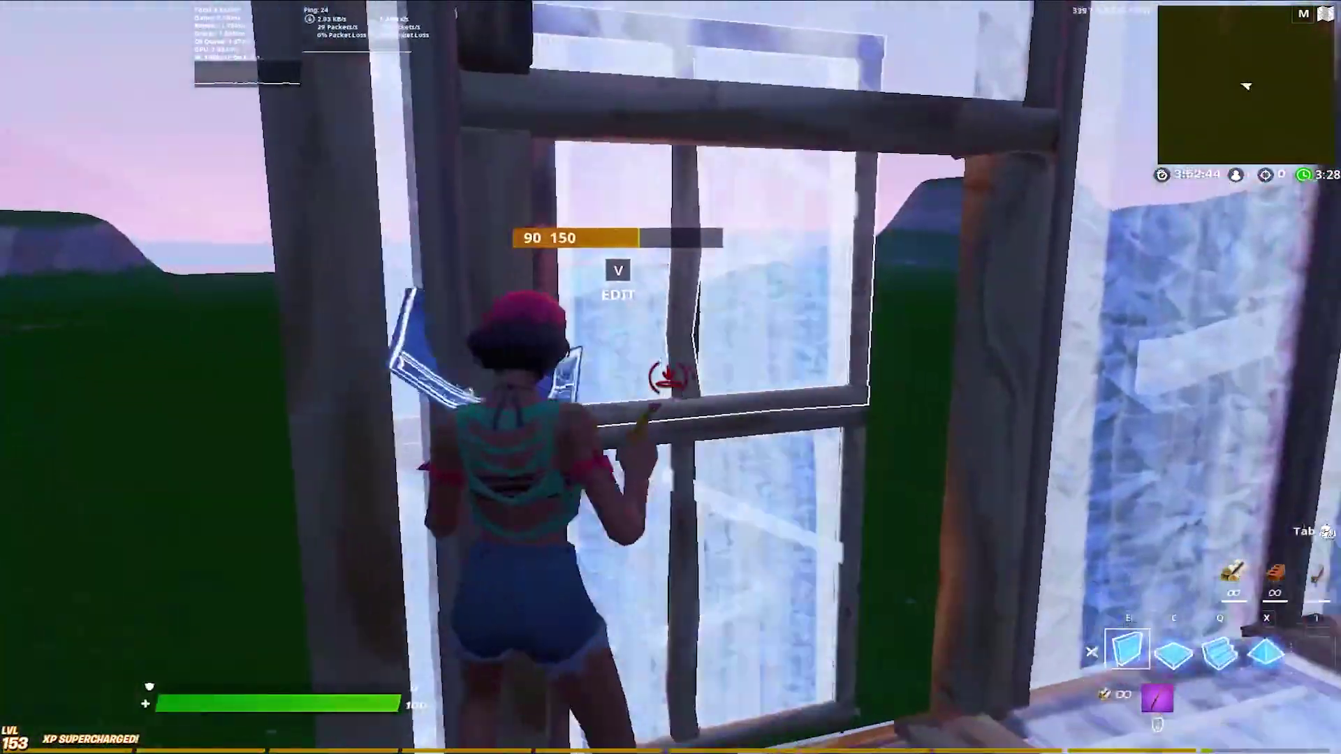
{"action": "left_click", "coordinate": [668, 378]}
{"action": "key", "text": "q"}
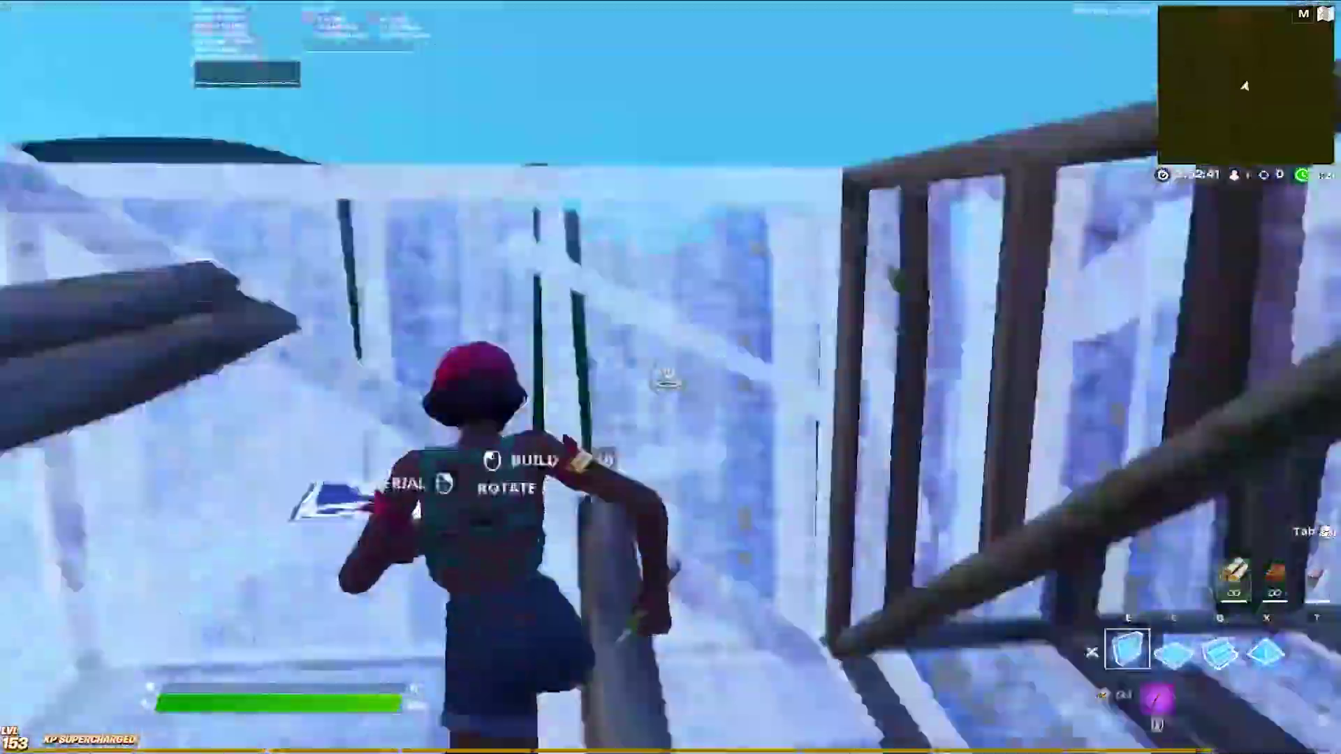
{"action": "left_click", "coordinate": [668, 377]}
- Place a floor overhead, then keep stacking walls, ramps and floors upward while climbing
{"action": "key", "text": "e"}
{"action": "left_click", "coordinate": [667, 377]}
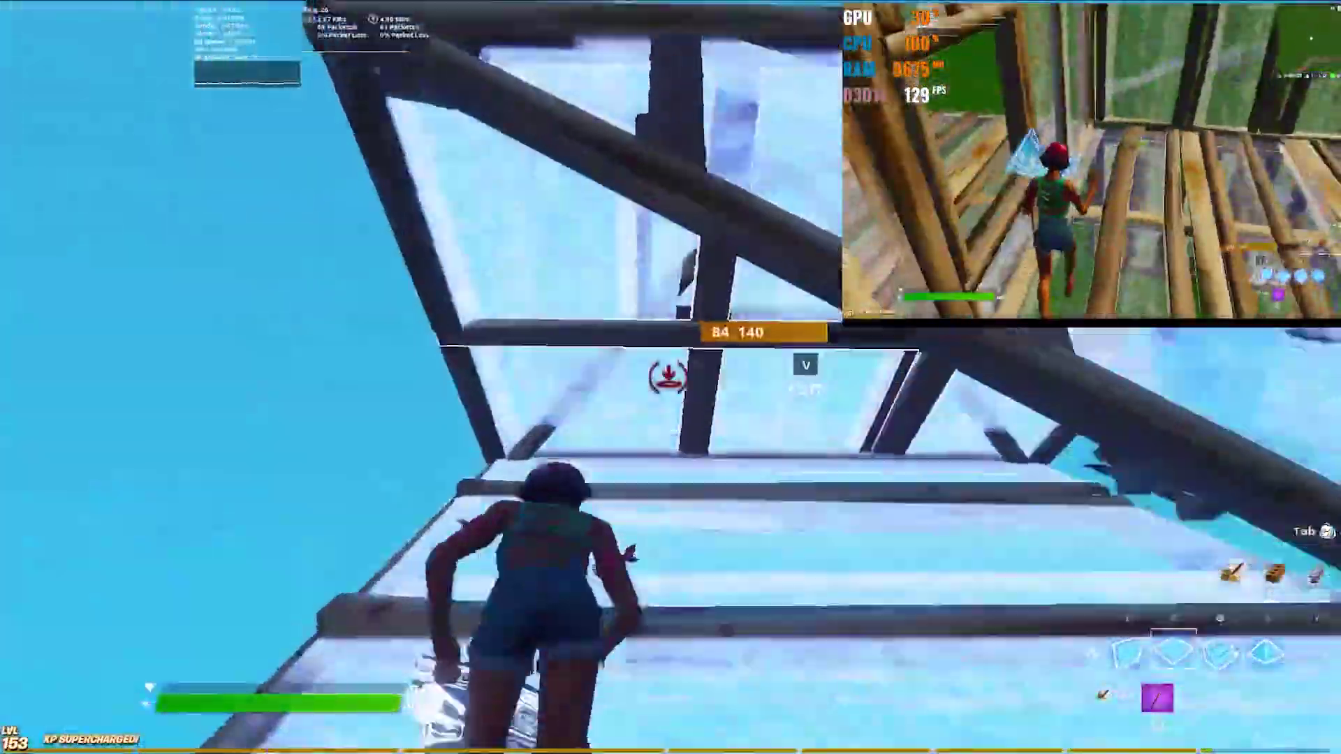
{"action": "left_click", "coordinate": [667, 377]}
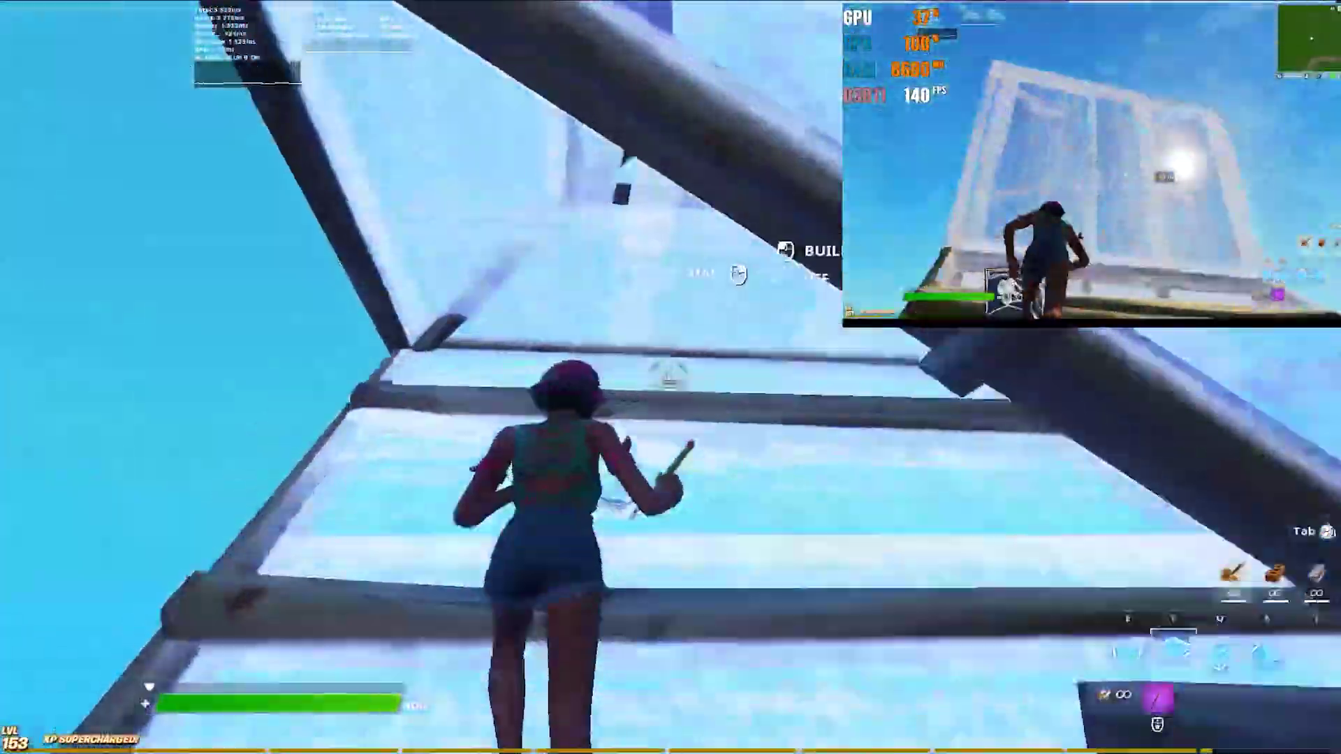
{"action": "left_click", "coordinate": [668, 377]}
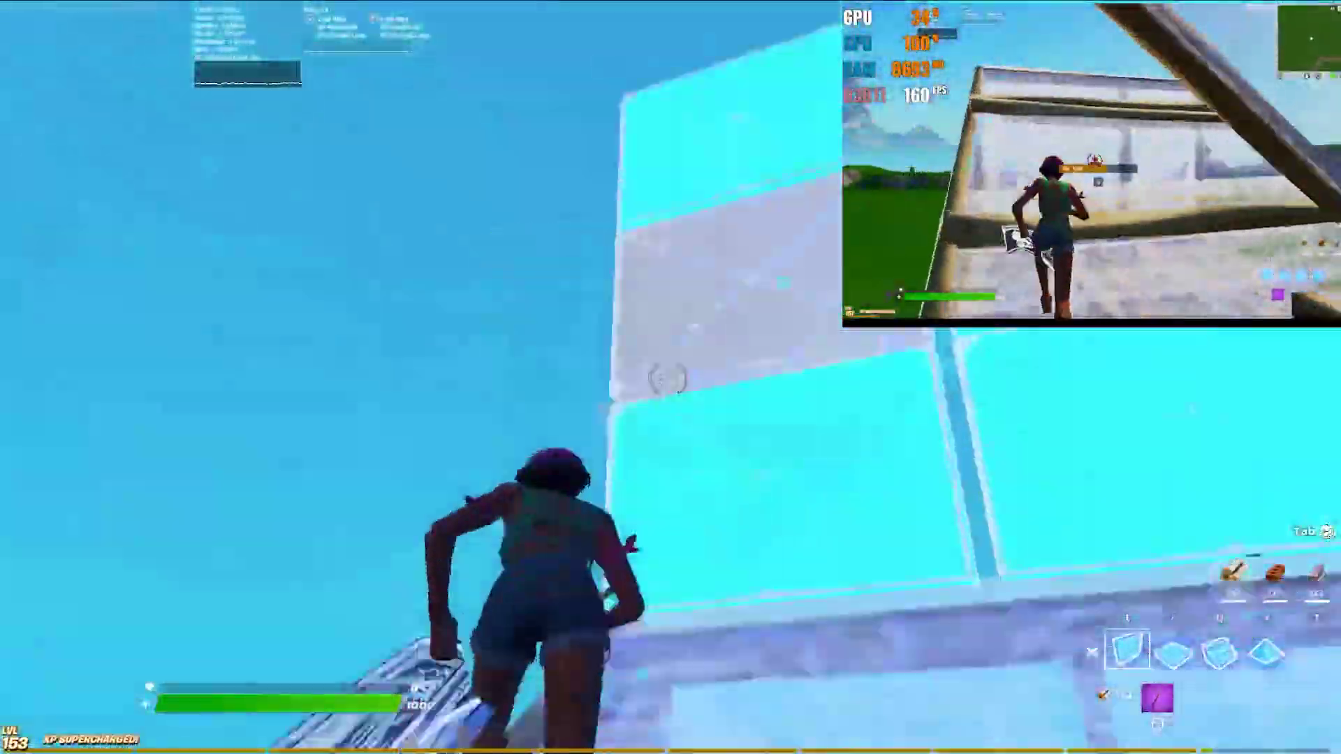
{"action": "left_click", "coordinate": [668, 378]}
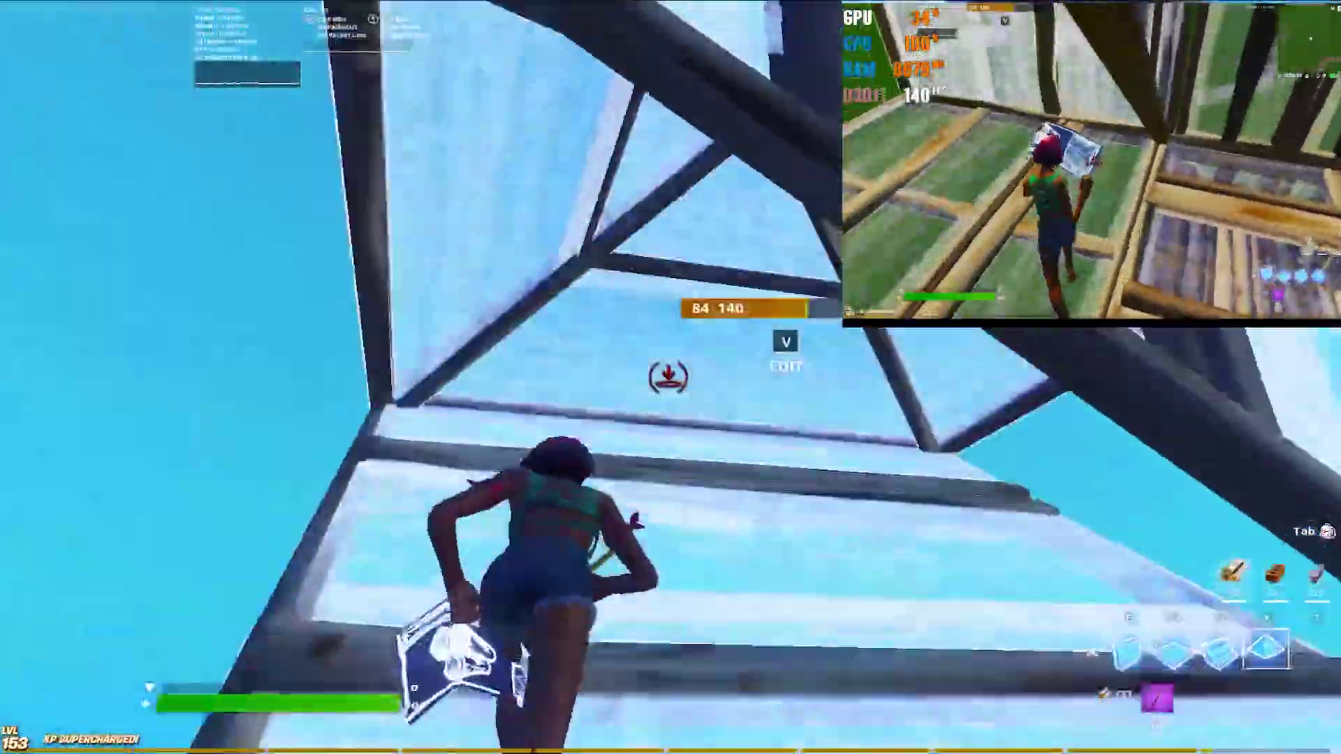
{"action": "left_click", "coordinate": [668, 378]}
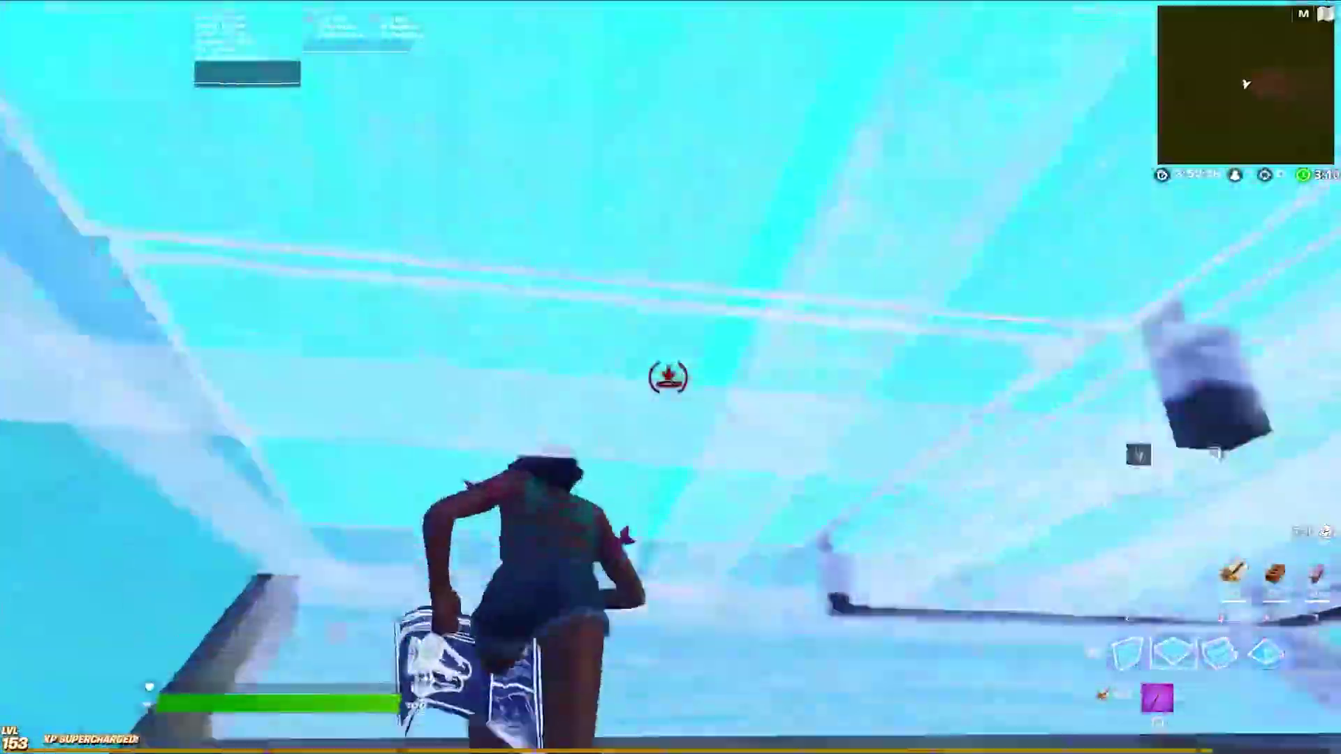